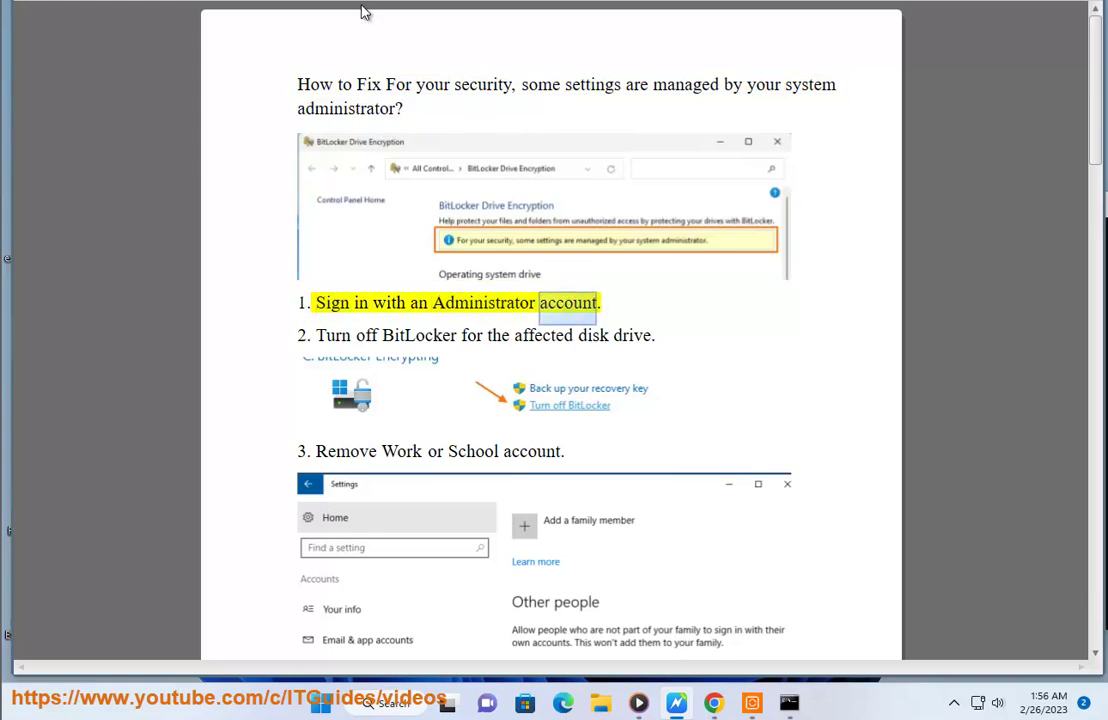
Show the options for signing out of the current Windows account
click(320, 703)
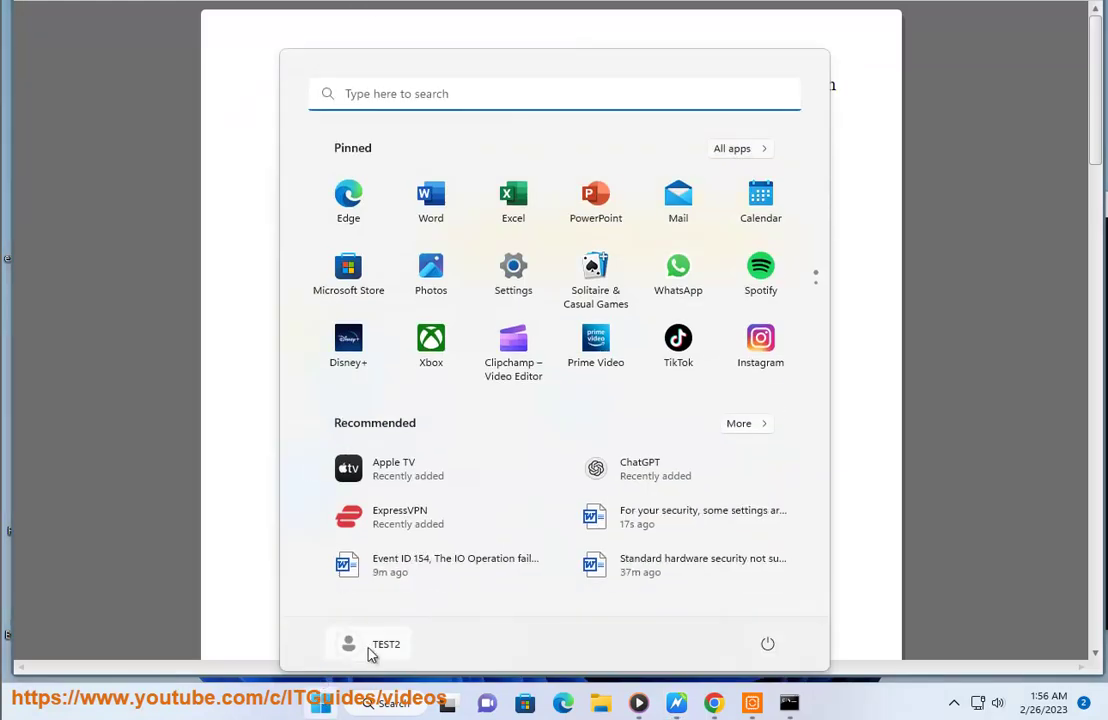
click(385, 647)
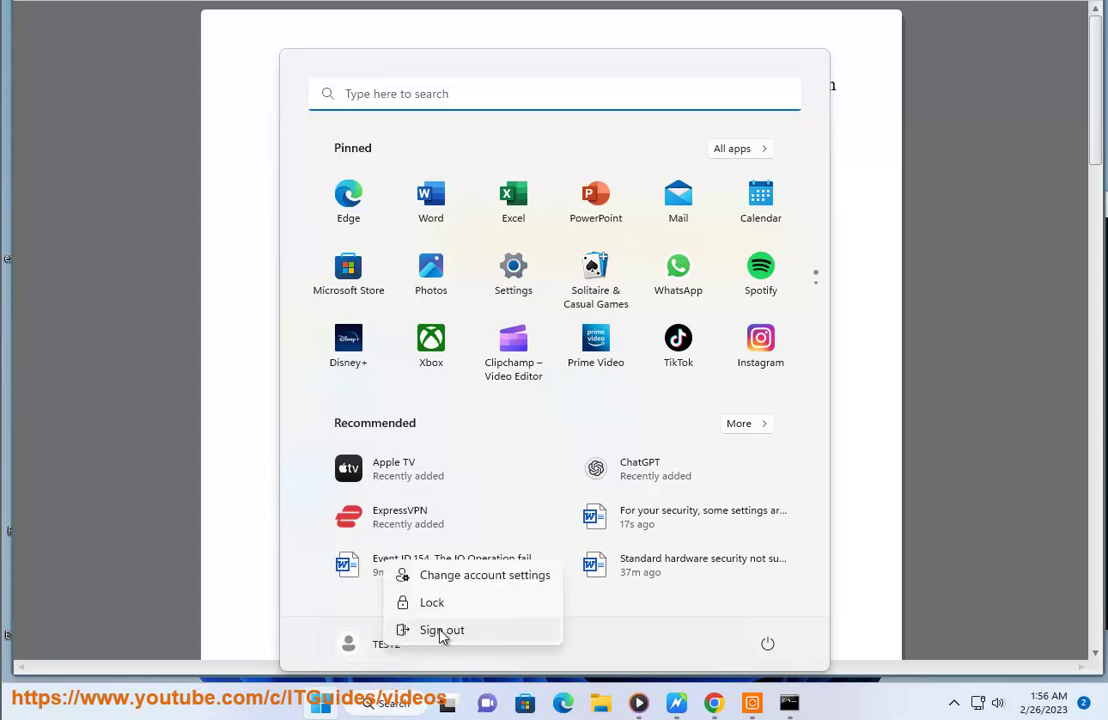
Open the Control Panel User Accounts page from the user list in Task Manager and reveal its full path
click(393, 703)
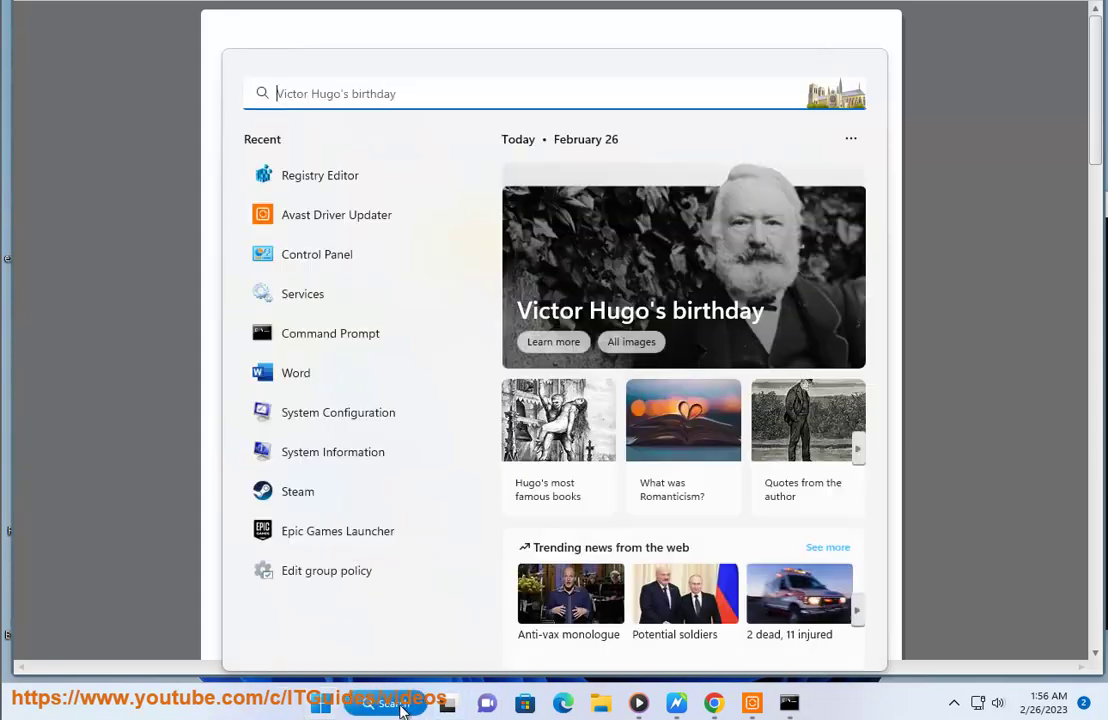
text(T)
click(362, 230)
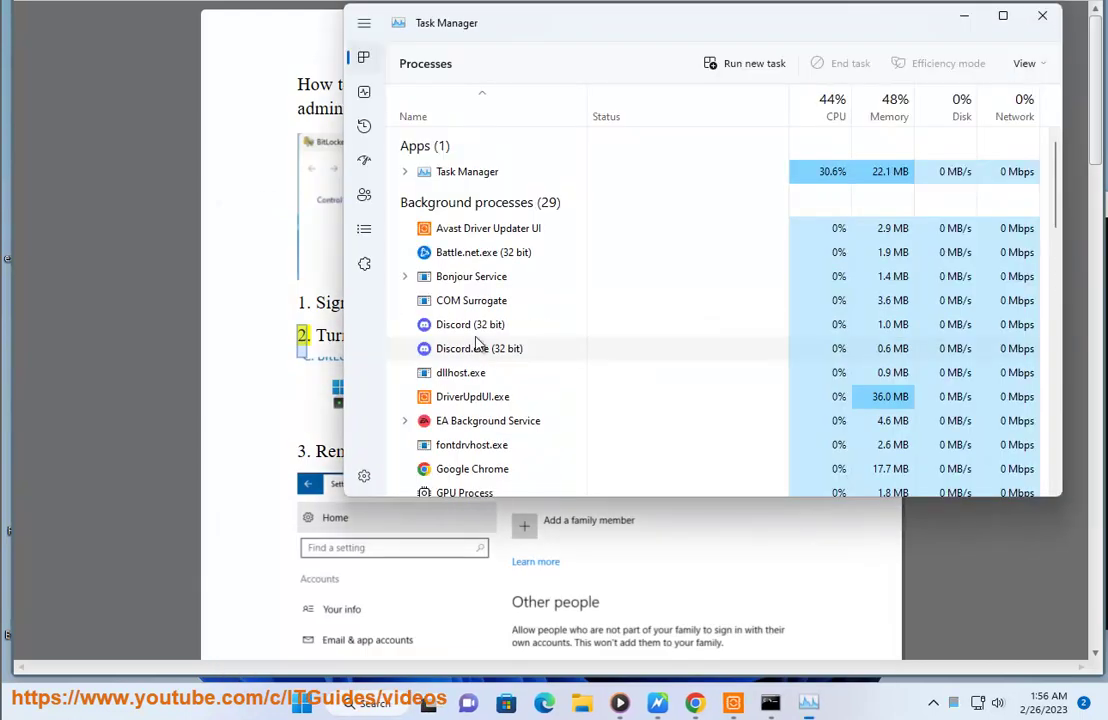
click(364, 194)
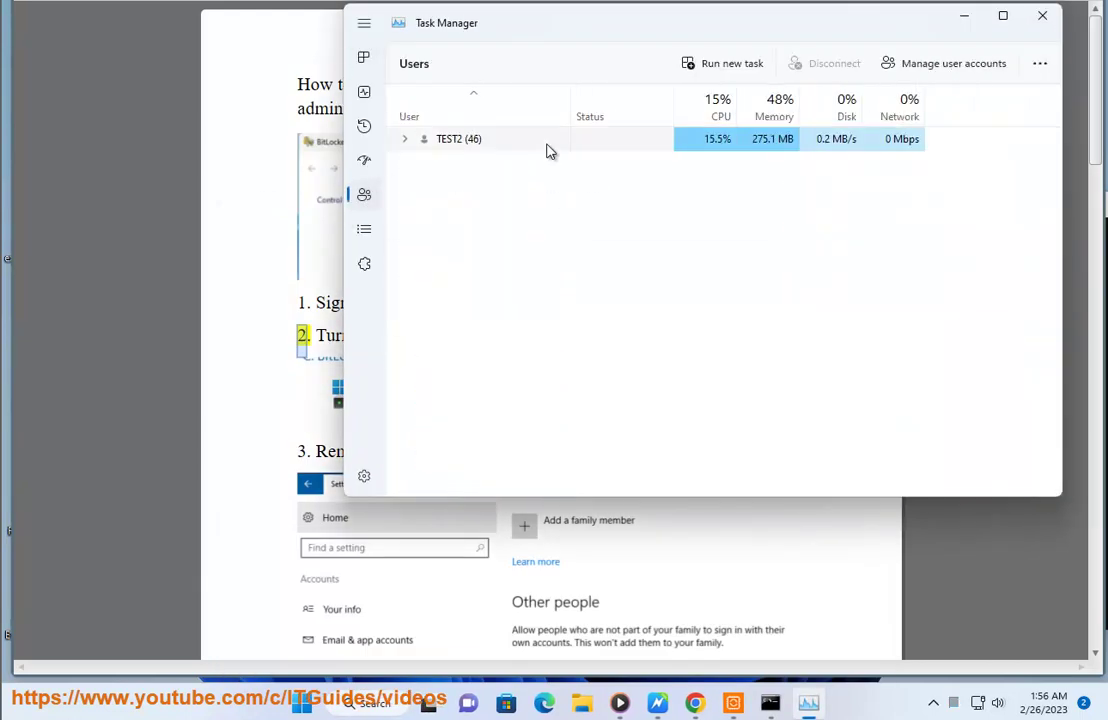
right_click(704, 149)
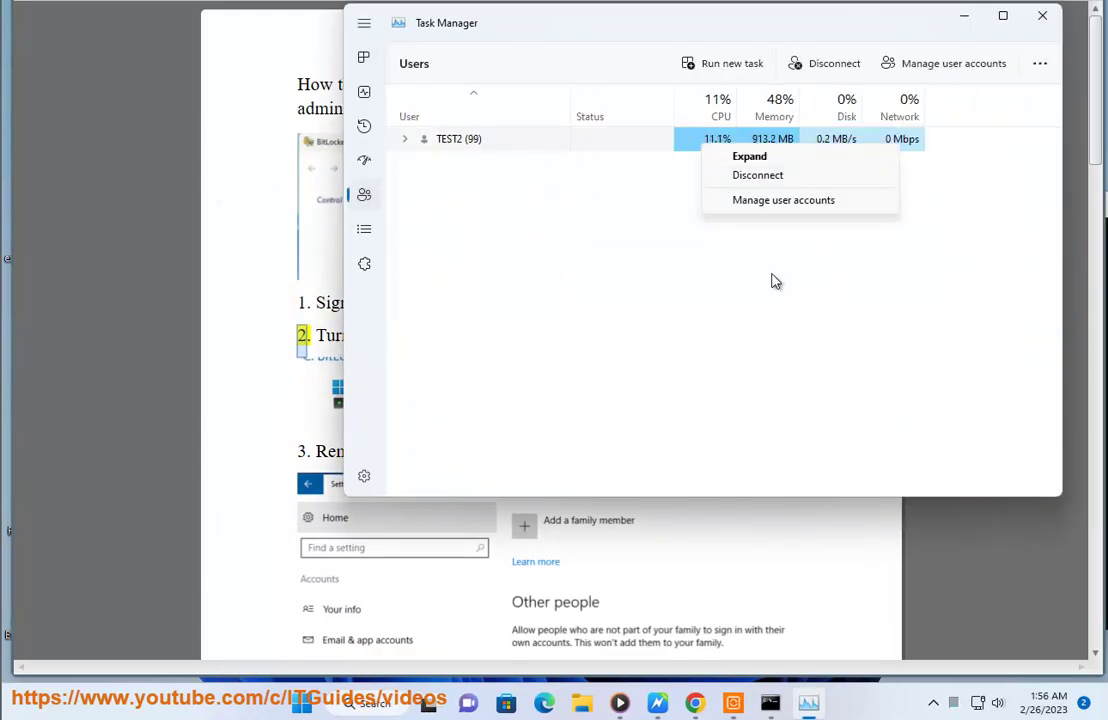
click(764, 204)
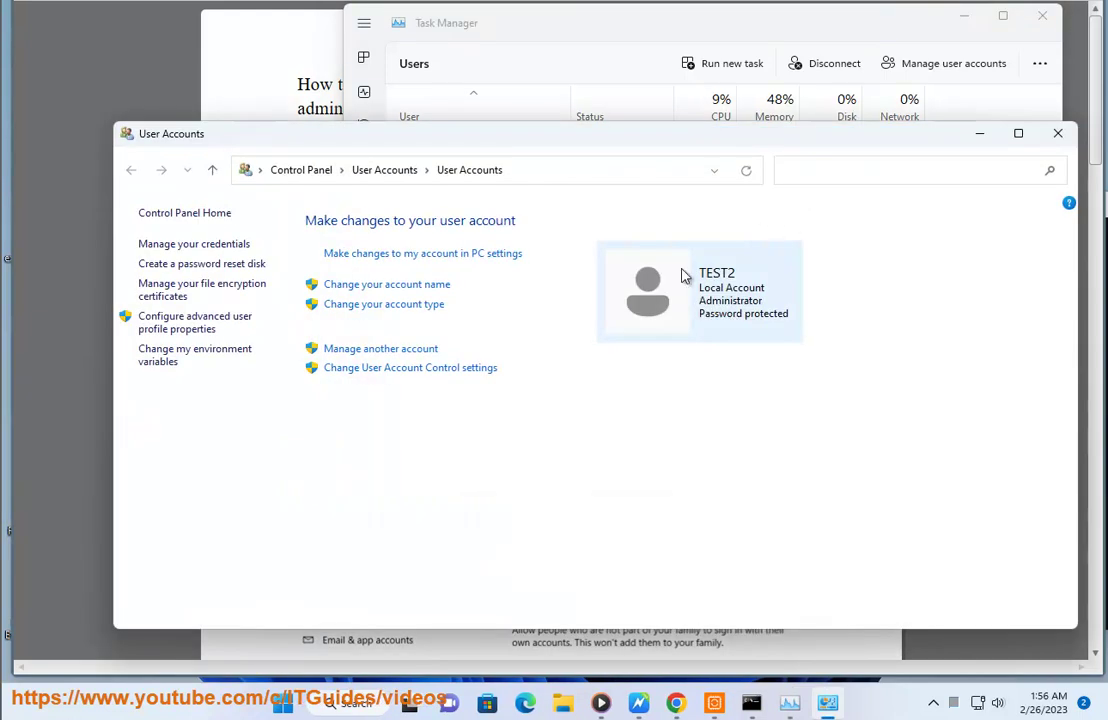
click(567, 171)
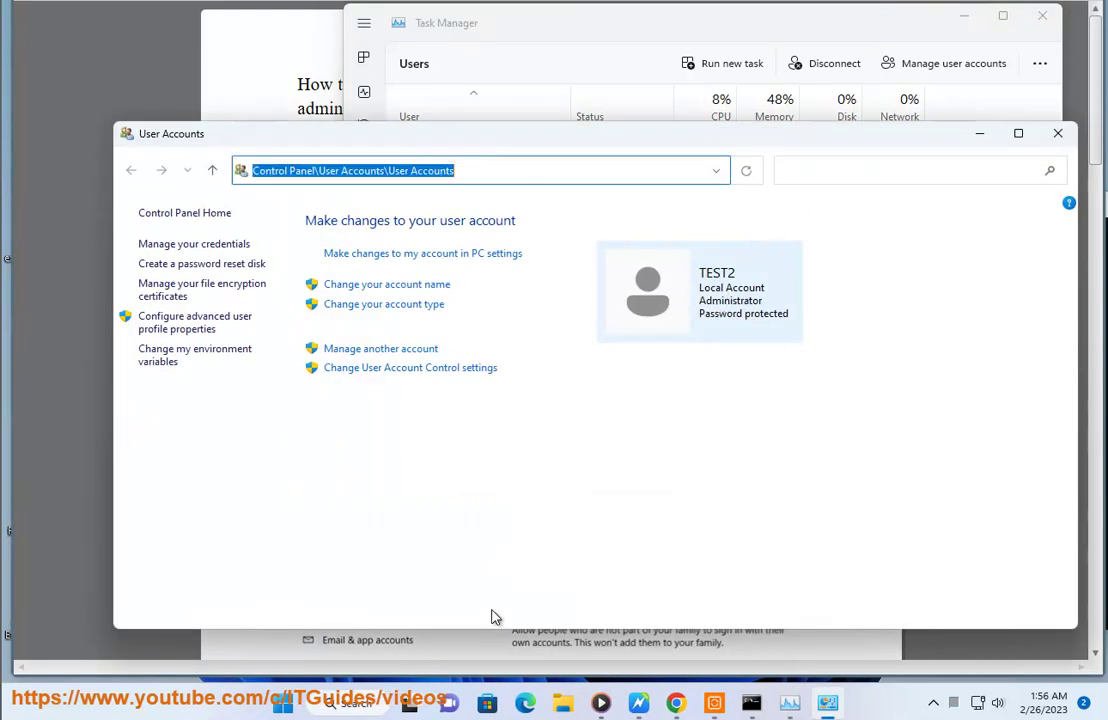
View the Accounts page in Windows Settings, and close the User Accounts and Task Manager windows
click(285, 703)
click(512, 277)
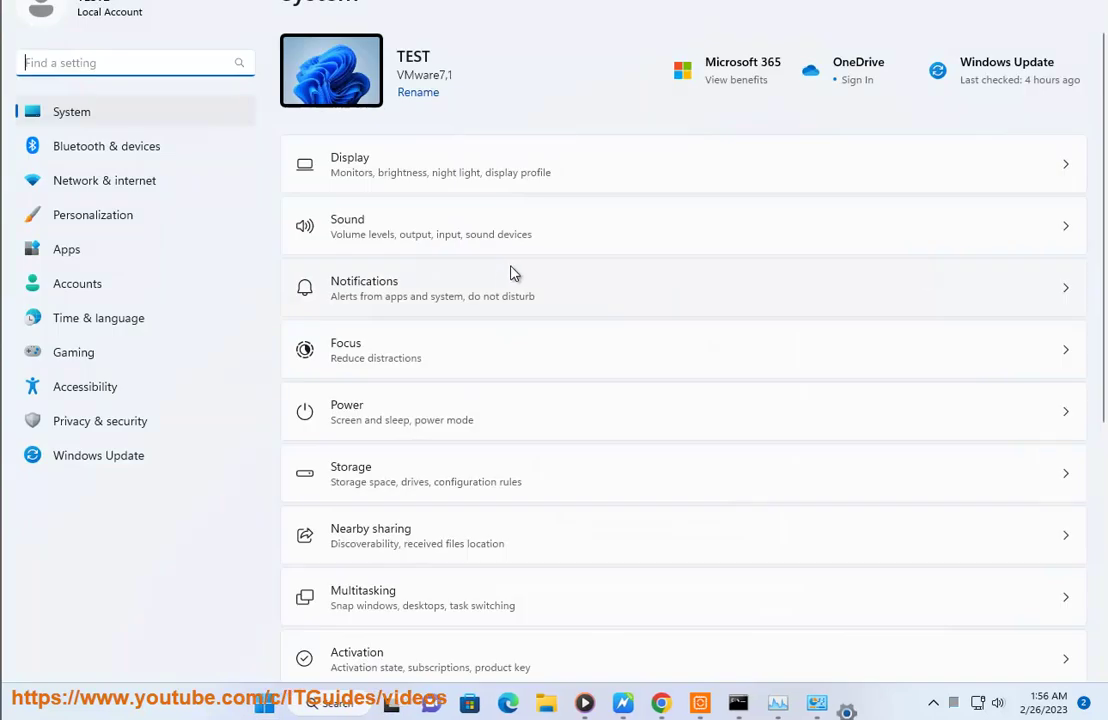
click(100, 284)
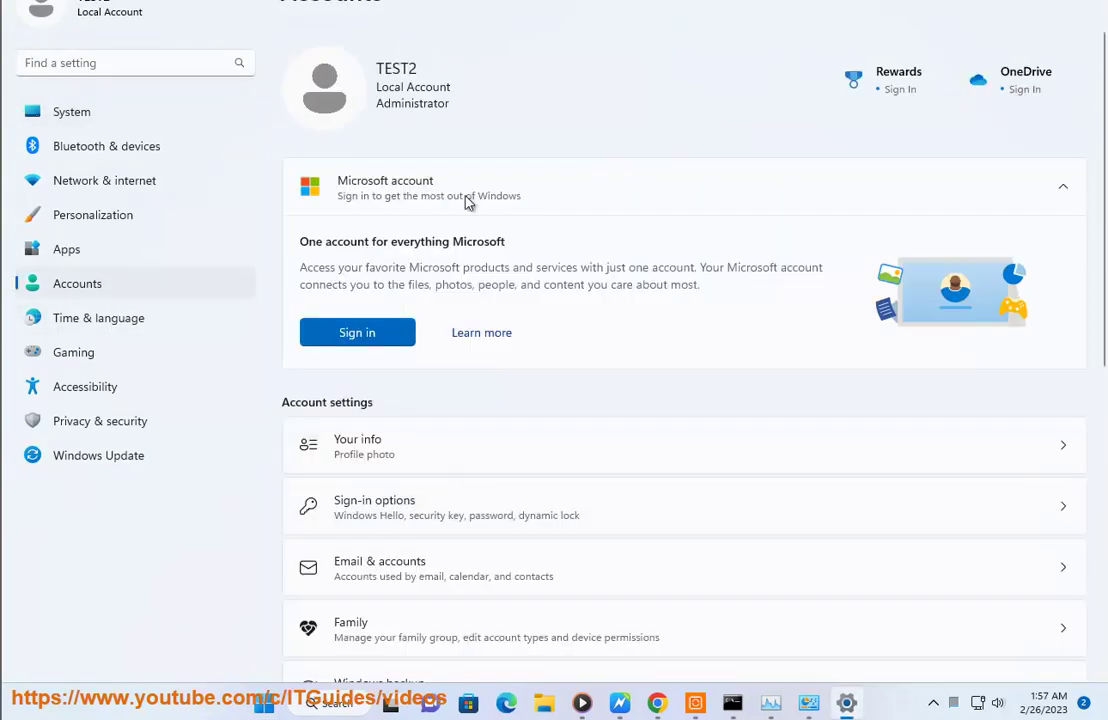
scroll(333, 360, down, 2)
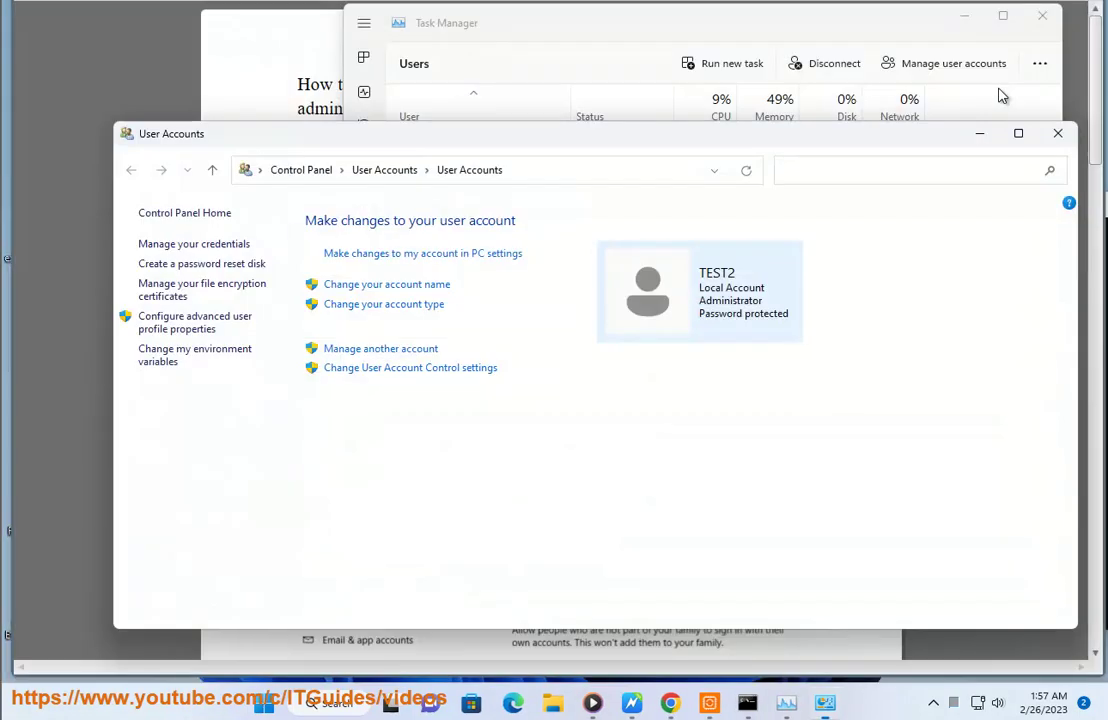
click(1056, 131)
click(1042, 20)
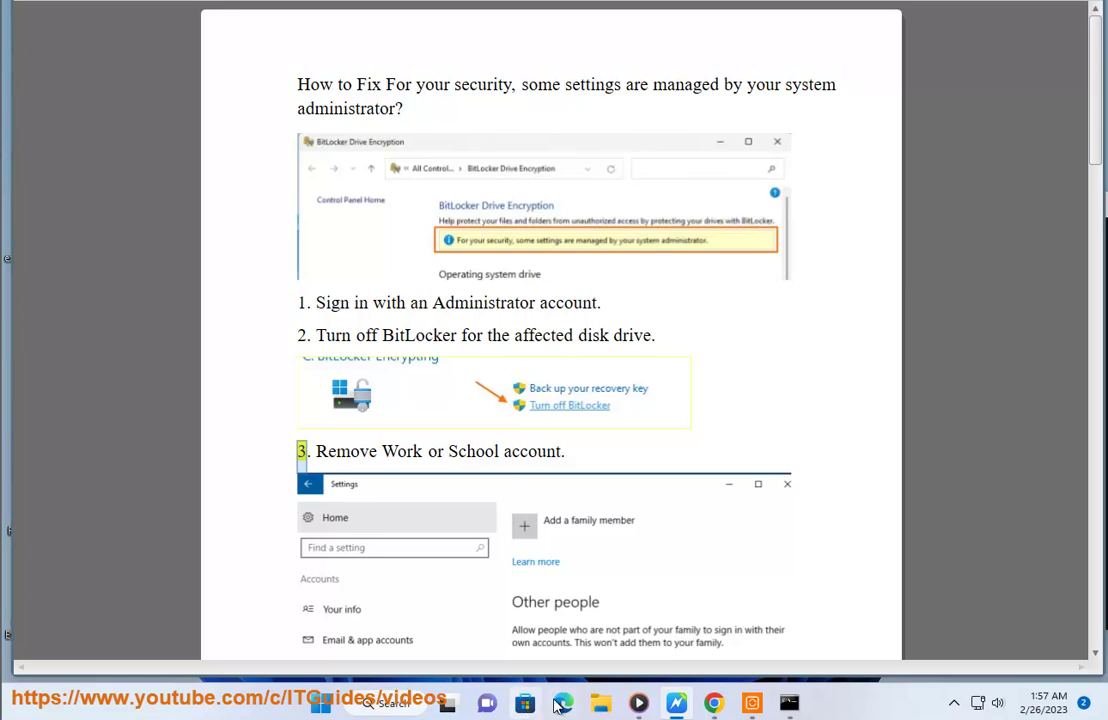
Inspect the BitLocker option for Local Disk (C:) in File Explorer, and return to the guide document
click(600, 703)
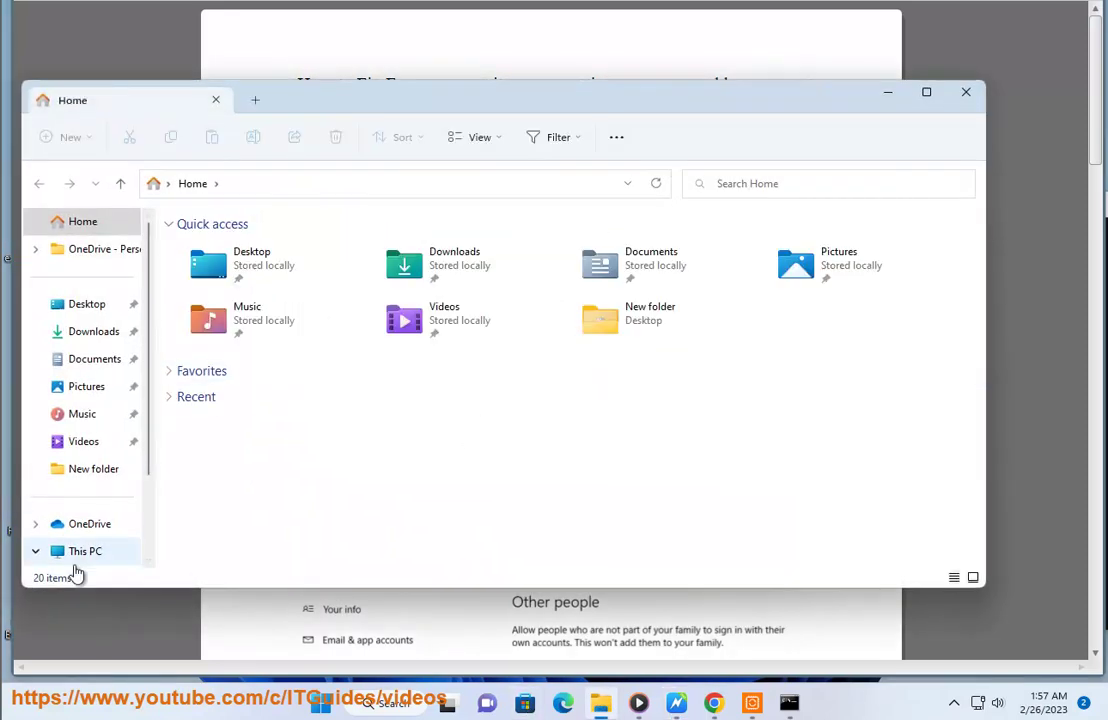
click(78, 553)
right_click(268, 272)
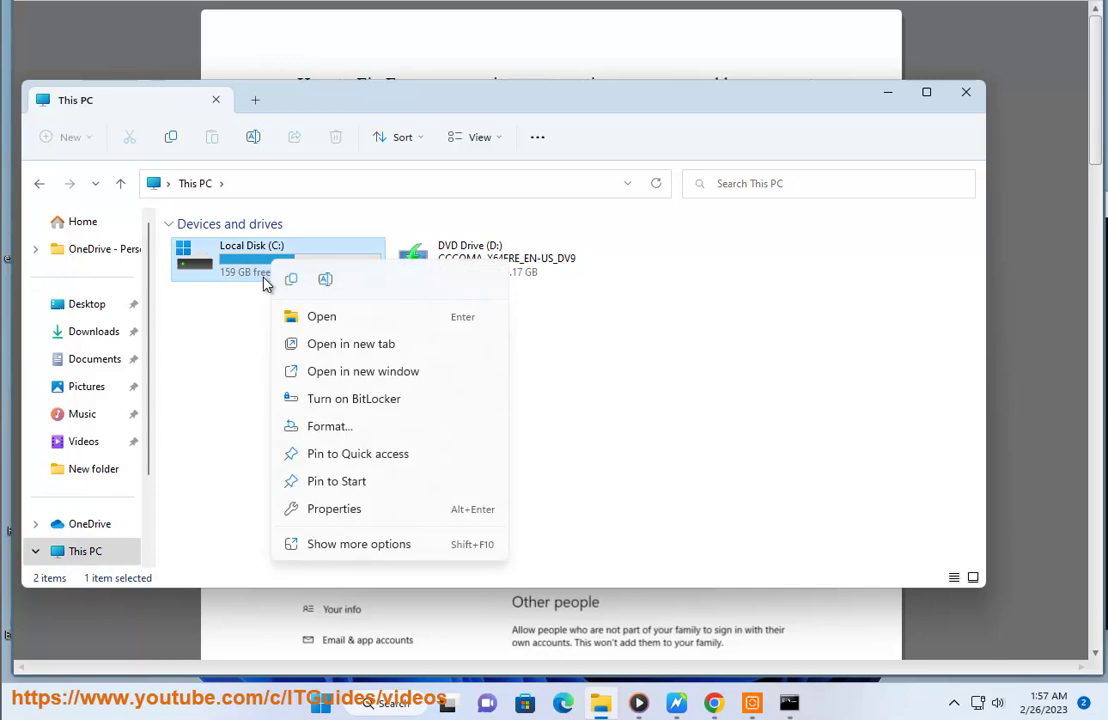
click(799, 490)
click(887, 92)
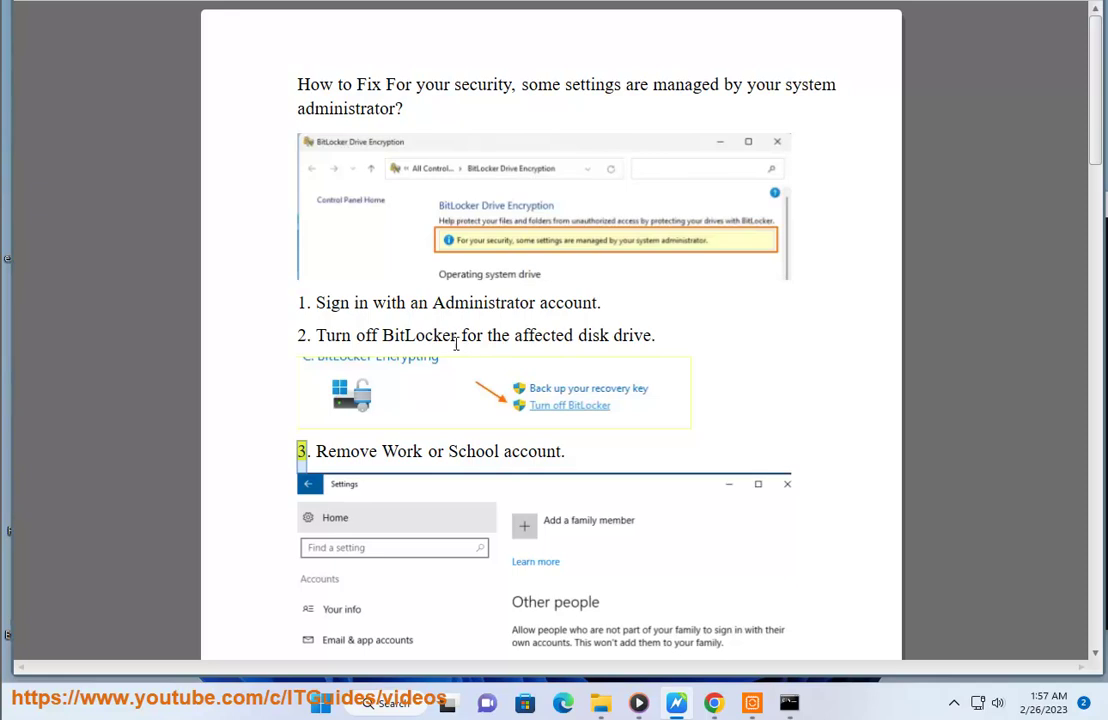
Copy "Turn off BitLocker" from the guide and search Google in Chrome for "Turn off BitLocker WINDOWS"
drag(456, 343, 319, 337)
key(ctrl+c)
click(713, 703)
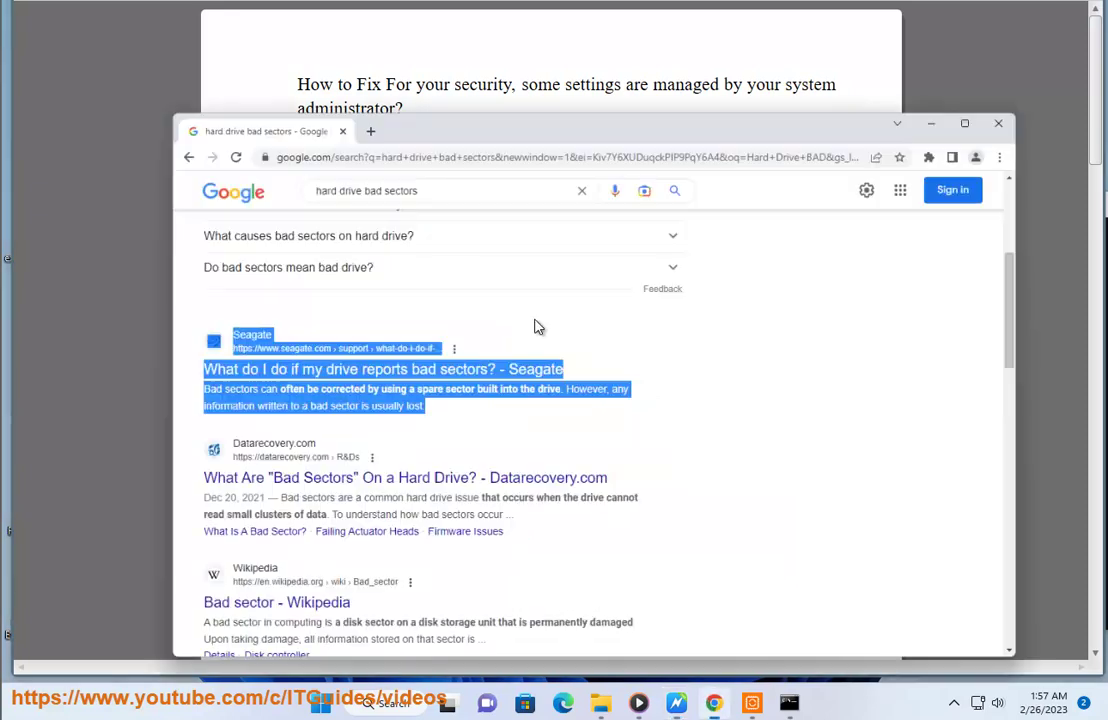
click(562, 106)
key(ctrl+v)
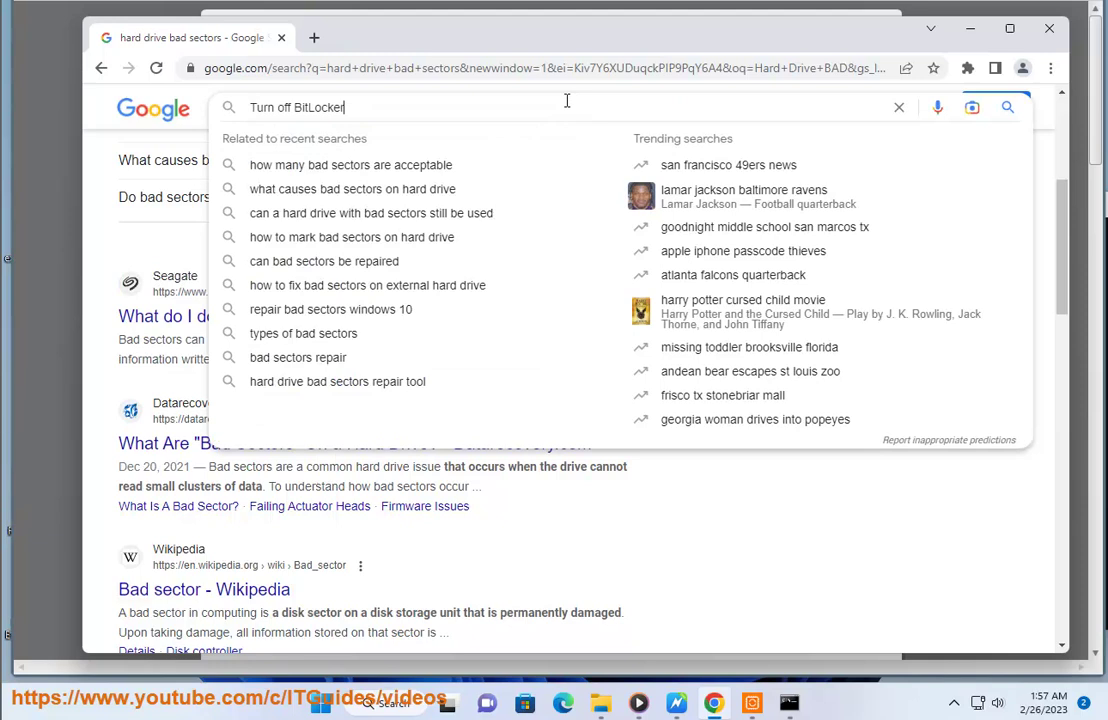
text(WIND)
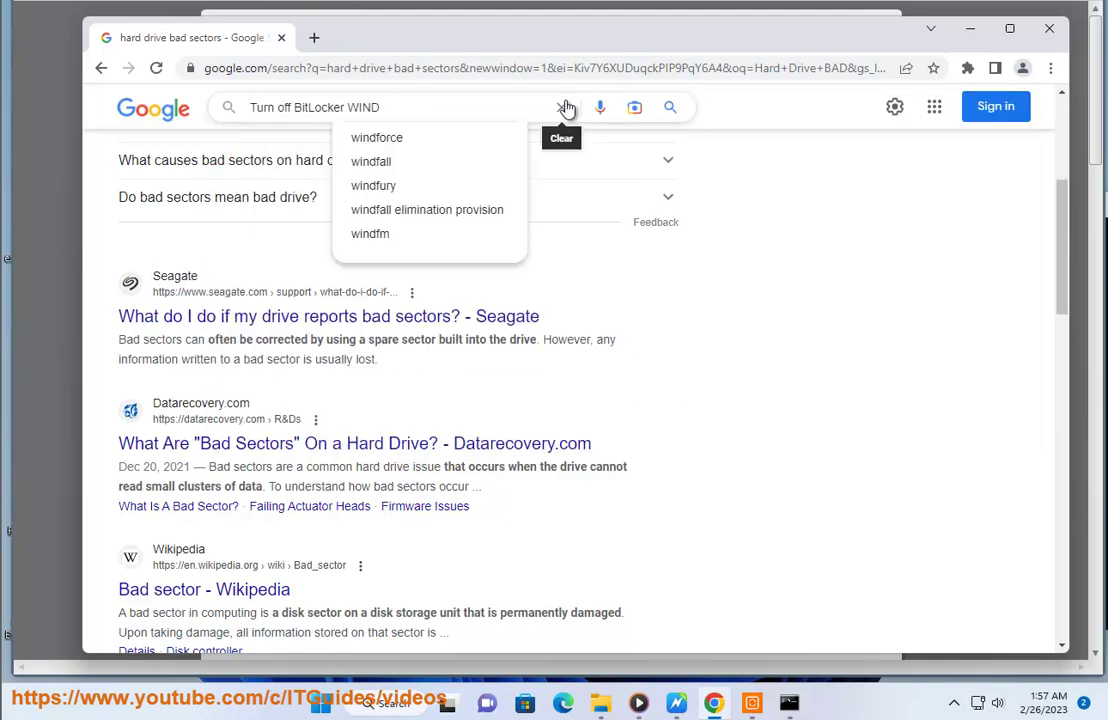
text(DOWS)
key(Return)
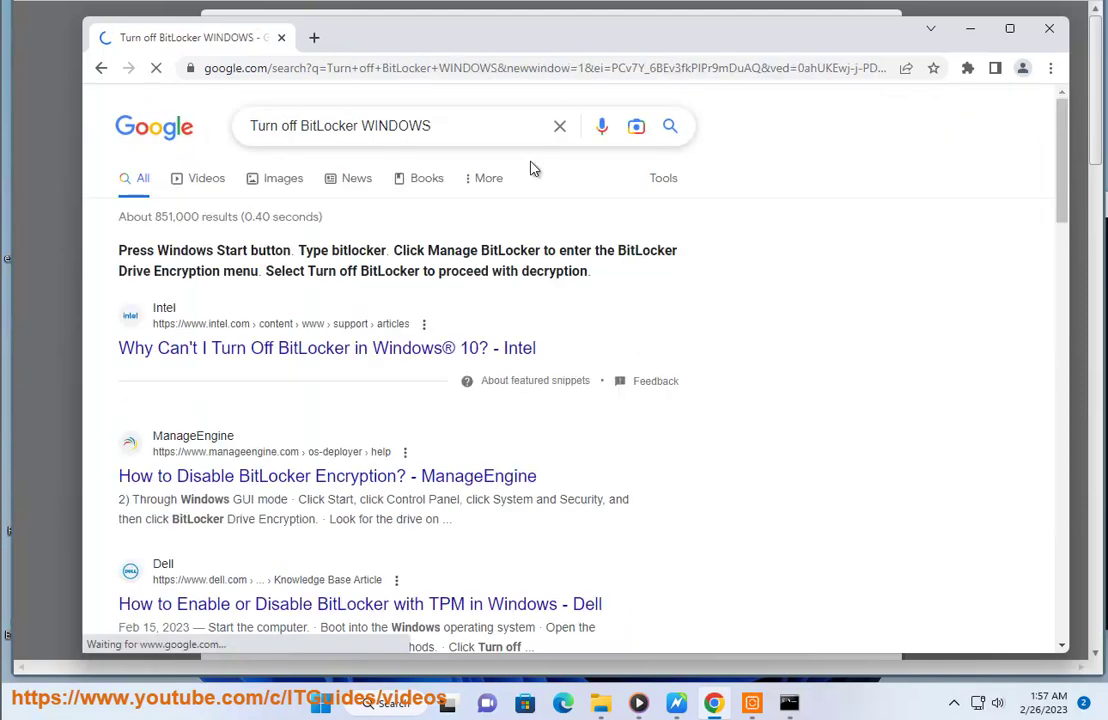
Look through the search results, highlight the Disable-BitLocker entry from Microsoft Learn, and return to the guide
scroll(432, 405, down, 1)
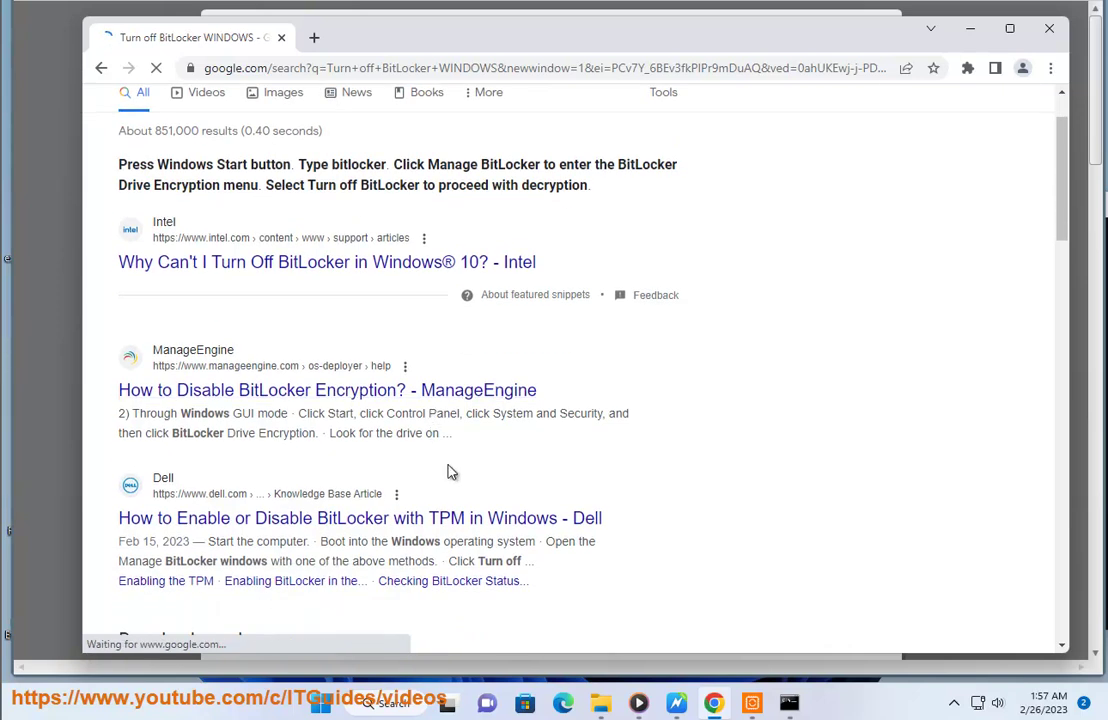
scroll(430, 525, down, 5)
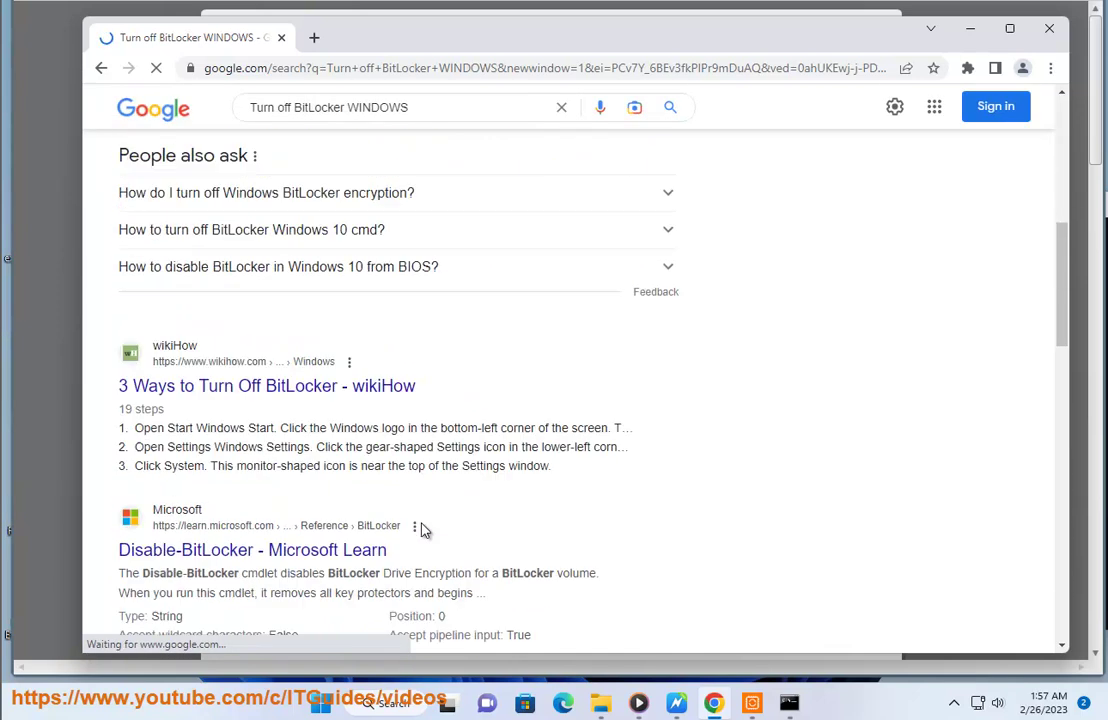
scroll(421, 529, down, 2)
drag(519, 393, 84, 366)
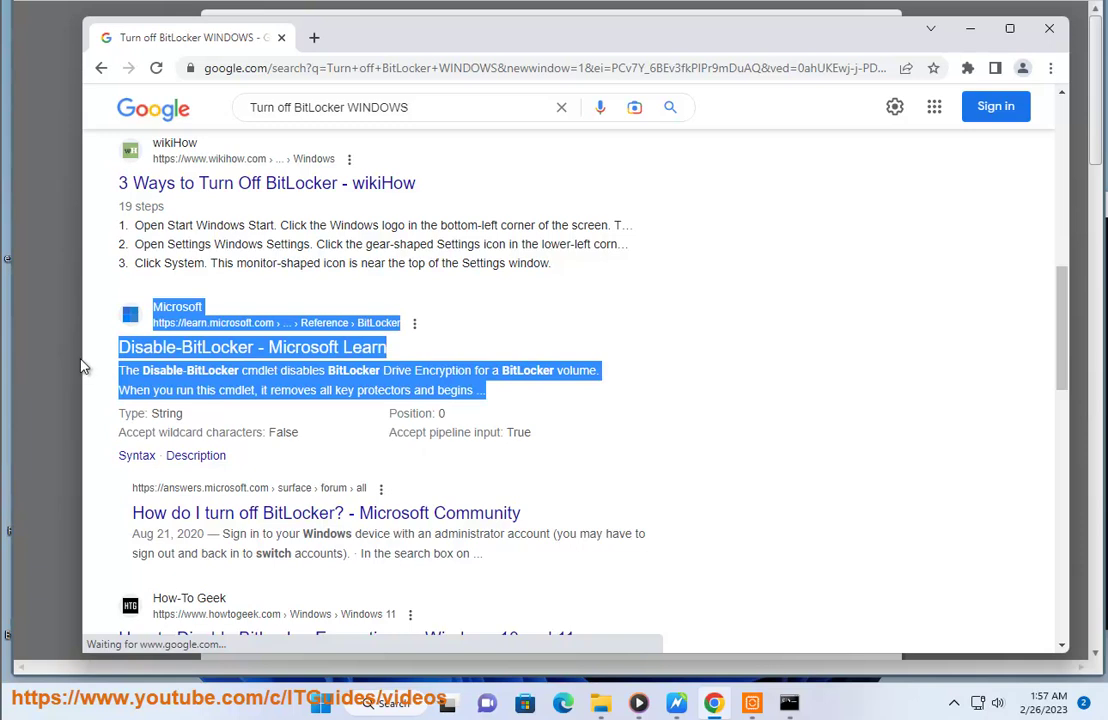
click(970, 28)
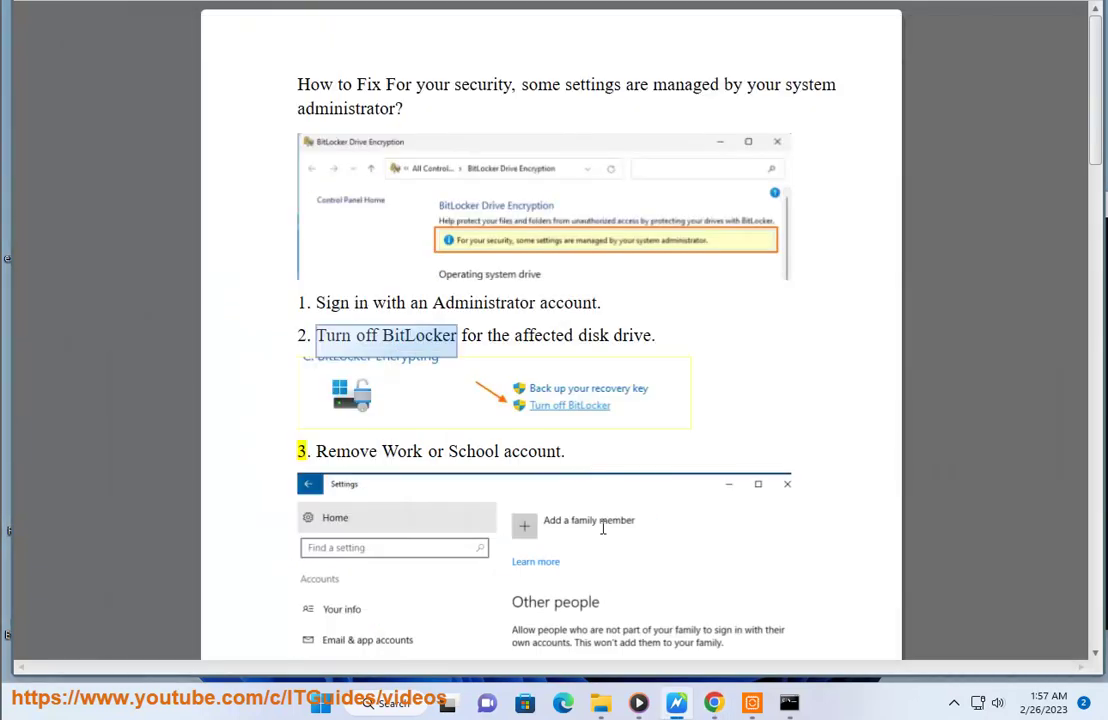
Highlight the guide's "Remove Work or School account" instruction and view its illustration
drag(316, 451, 563, 451)
scroll(650, 553, down, 2)
scroll(650, 553, down, 2)
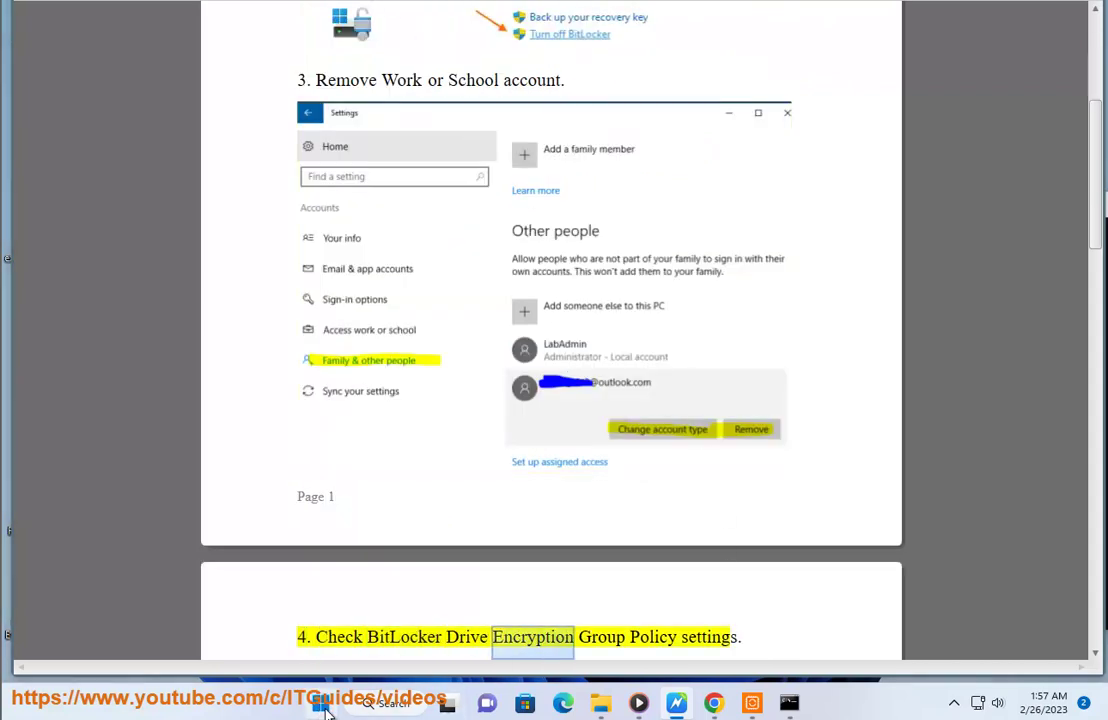
Review the other users and work or school entries on the Accounts page of Windows Settings, and return to the guide
key(super)
click(525, 263)
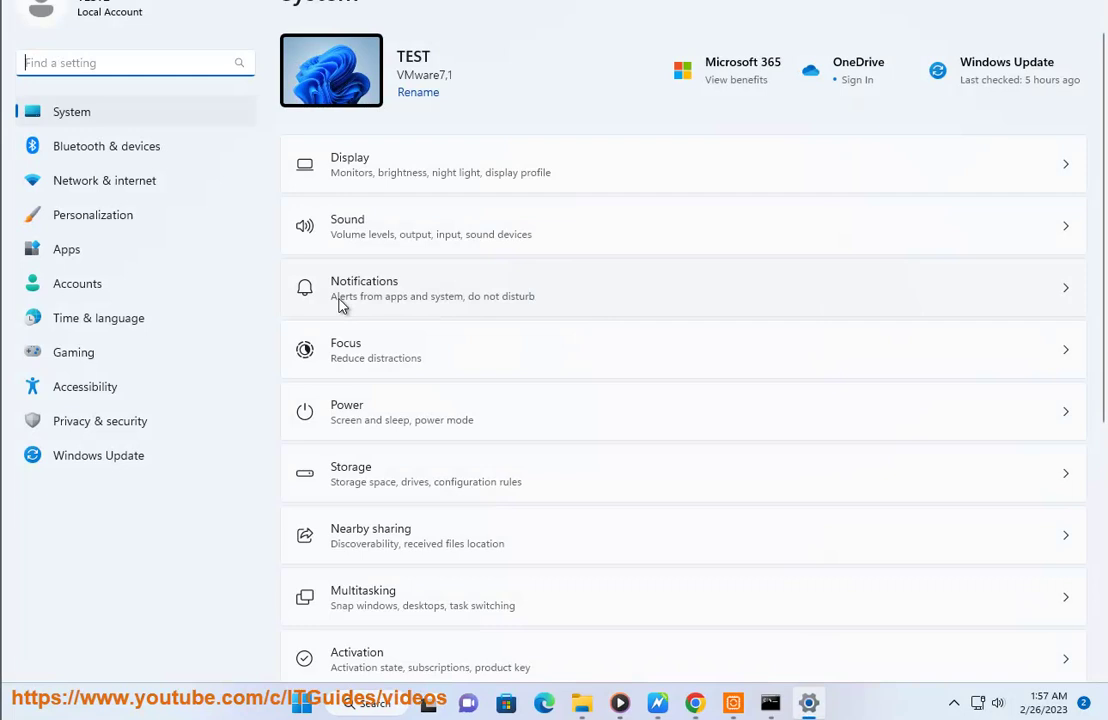
click(147, 288)
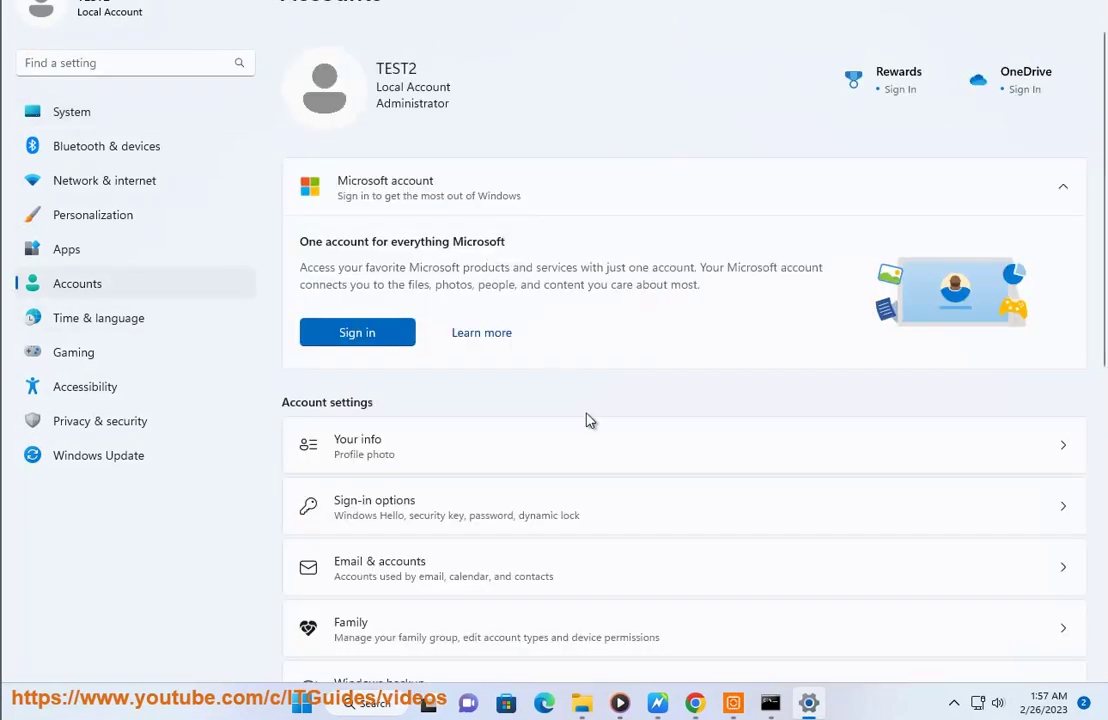
scroll(560, 420, down, 2)
scroll(532, 524, down, 2)
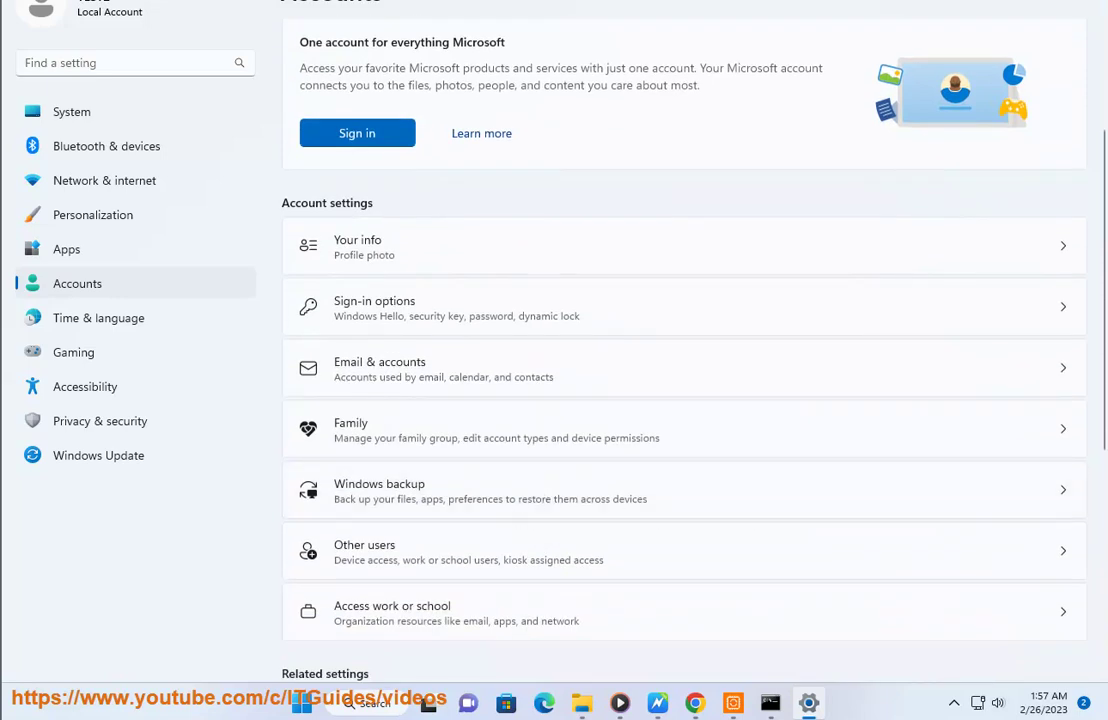
key(alt+Tab)
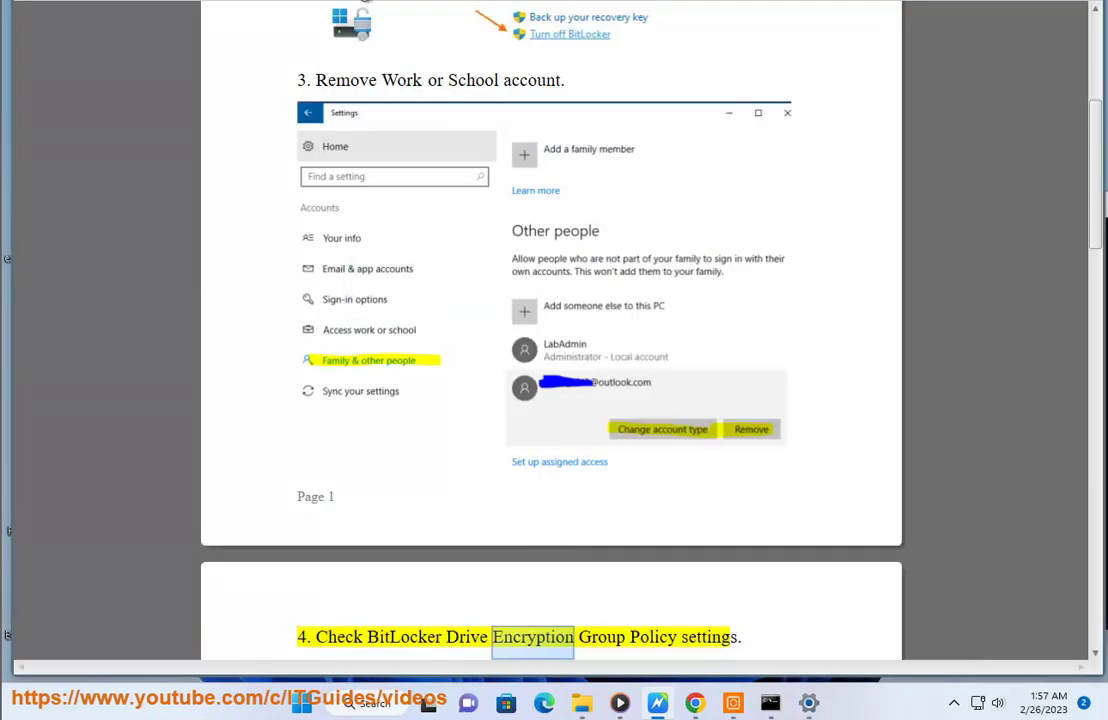
Find the group policy editor by searching Windows for "GROUP", open it, and consult the guide's BitLocker policy instructions
scroll(745, 330, down, 1)
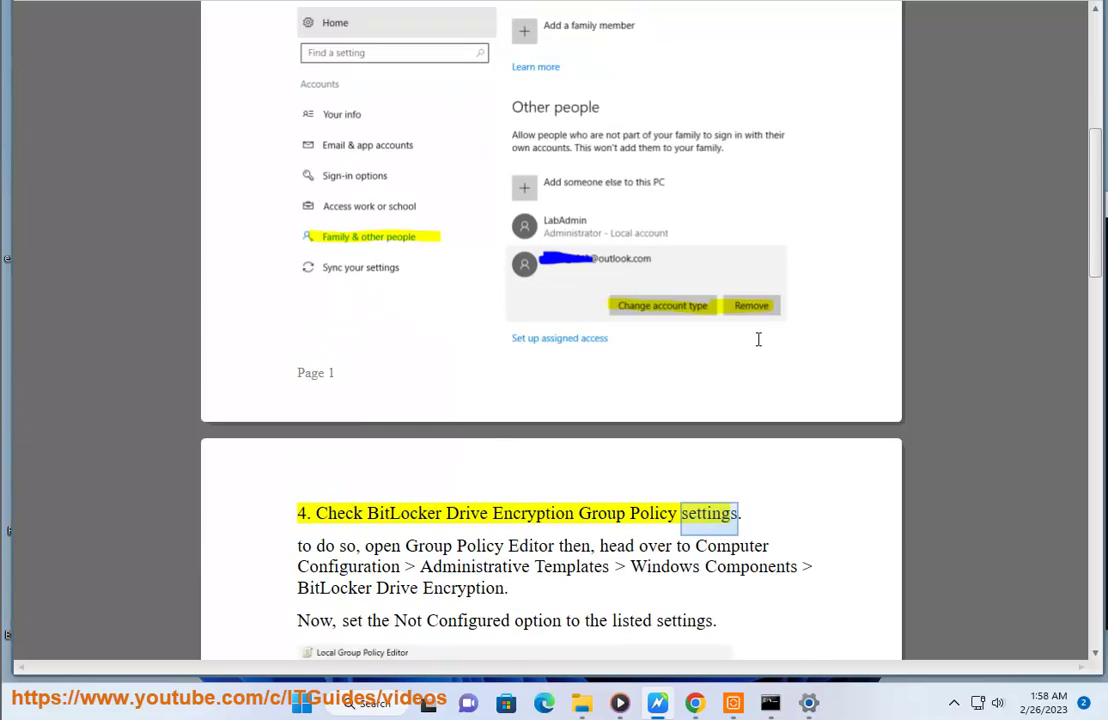
click(372, 703)
text(G)
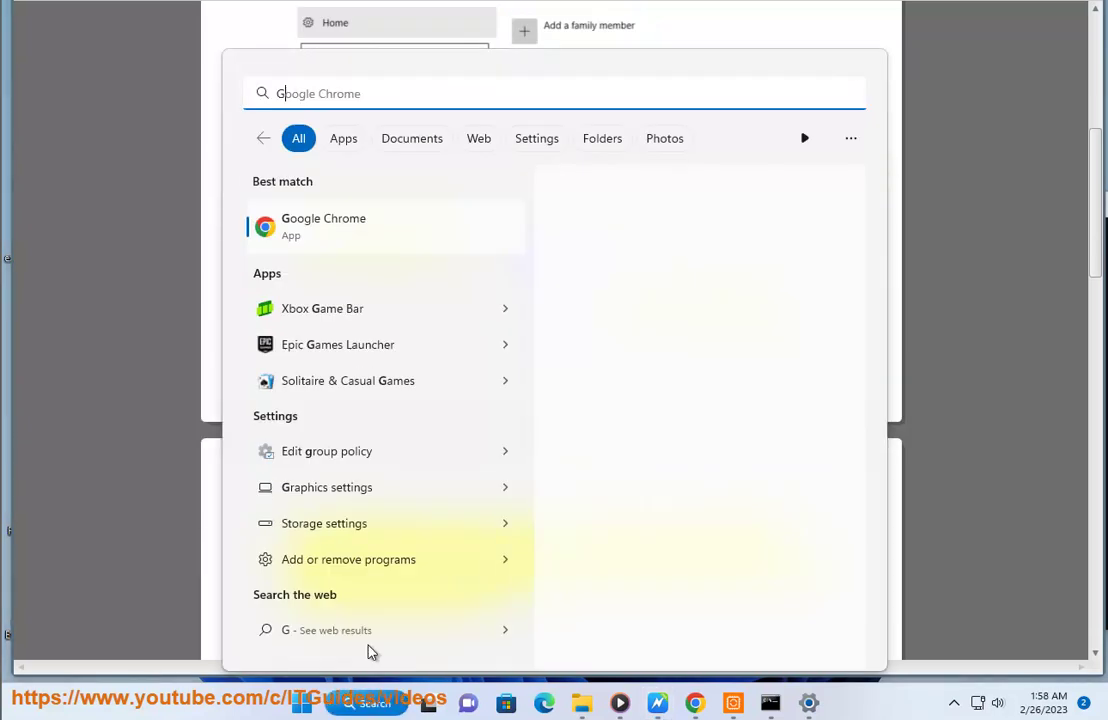
text(ROUP)
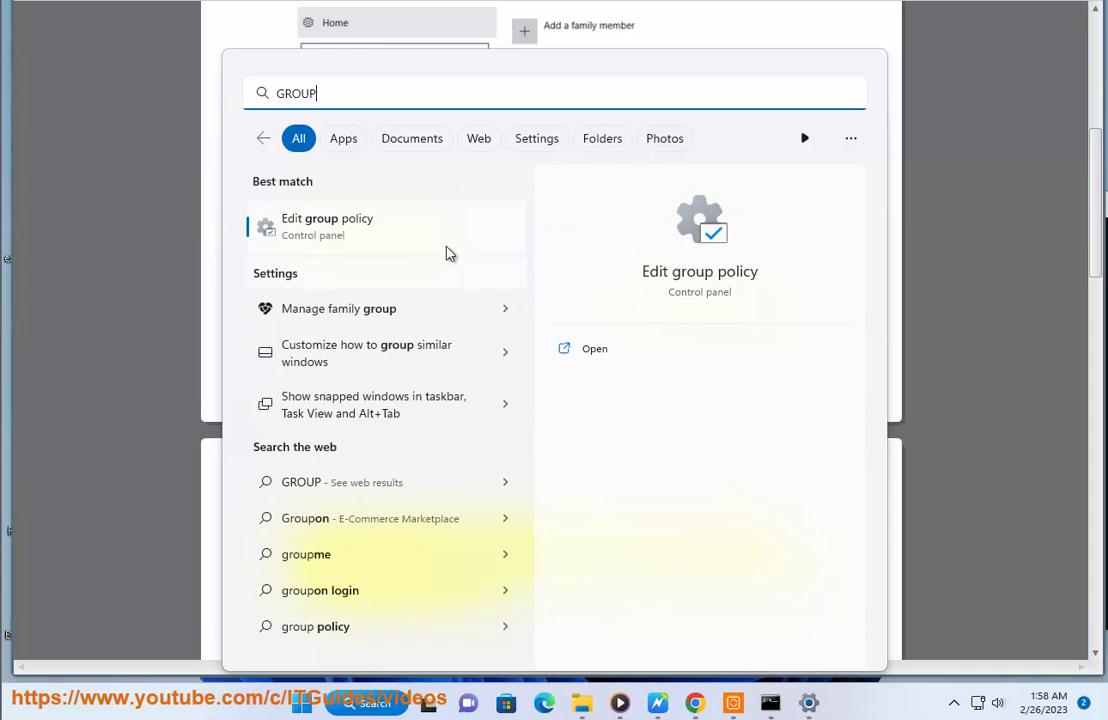
click(440, 228)
click(670, 566)
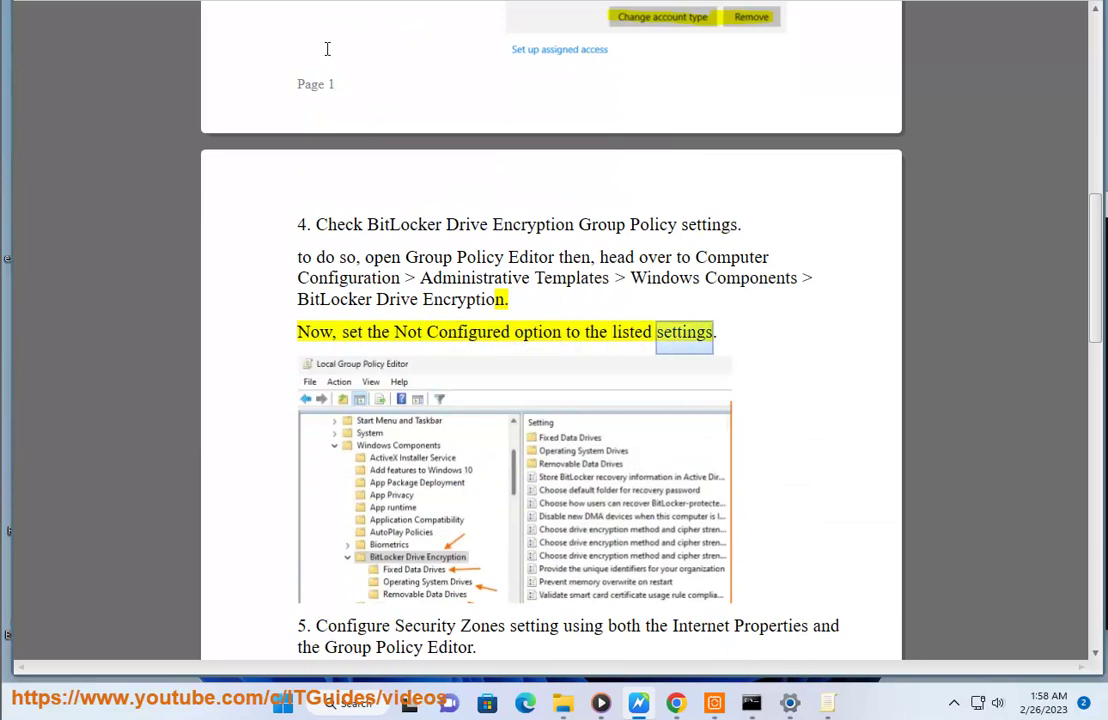
Browse to Computer Configuration > Administrative Templates > Windows Components in the Local Group Policy Editor, and move its window to uncover the guide's path
click(828, 703)
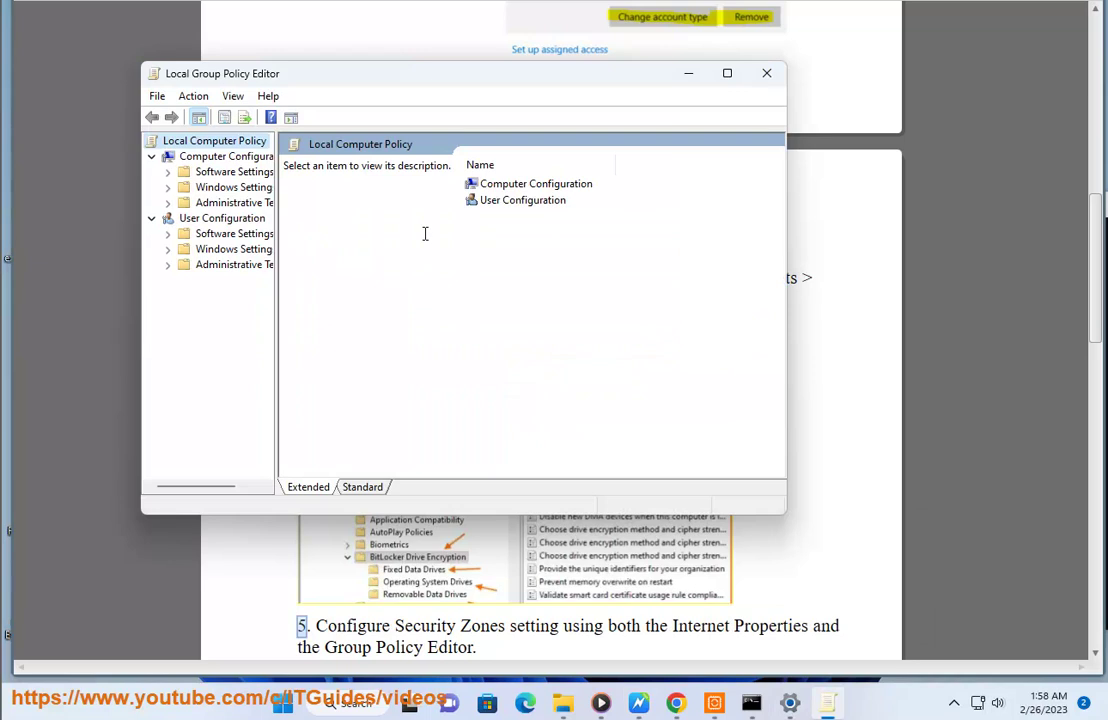
double_click(507, 190)
double_click(511, 216)
click(505, 300)
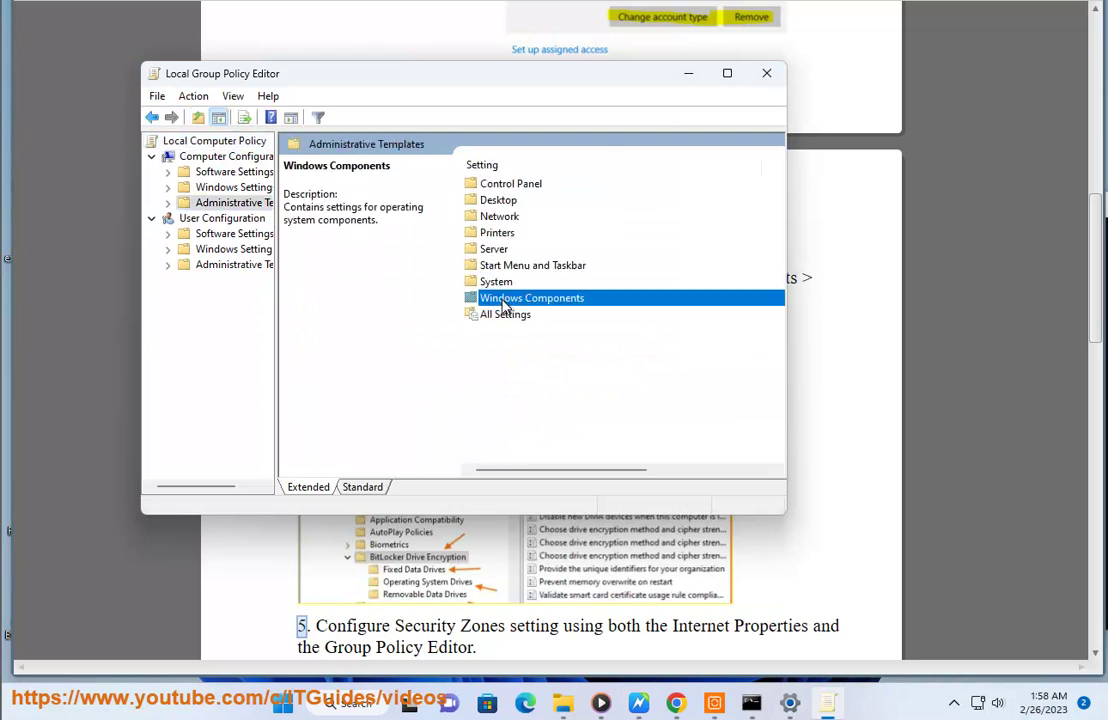
double_click(505, 300)
drag(547, 73, 671, 335)
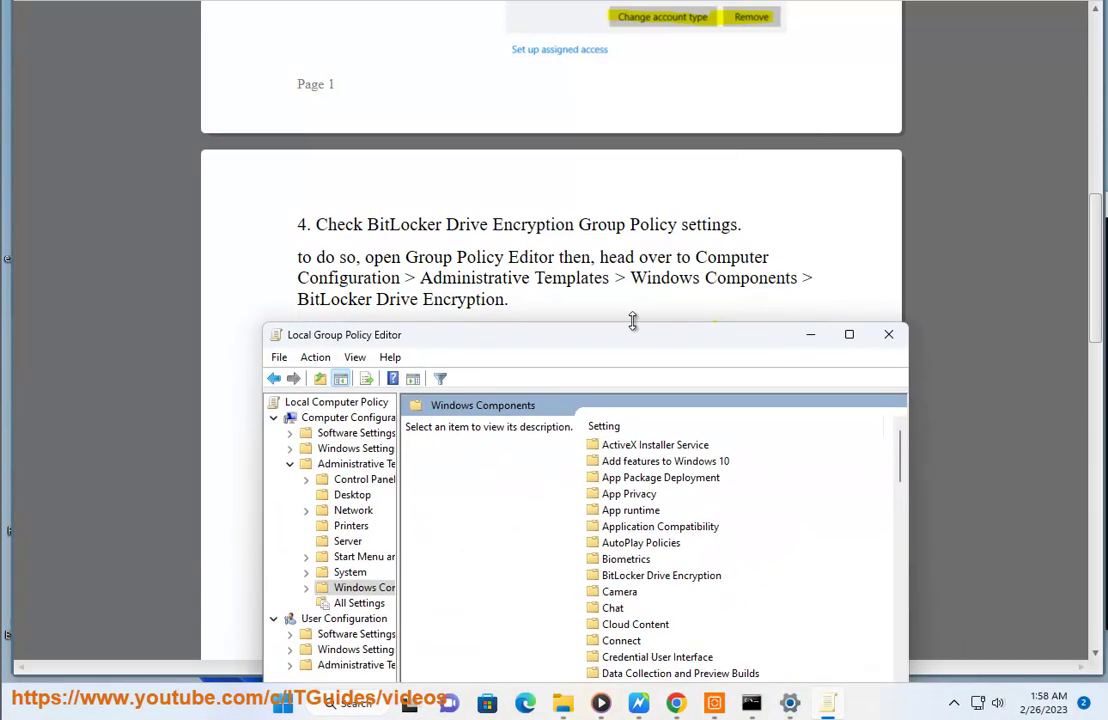
Open the BitLocker Drive Encryption folder under Windows Components and maximize the Local Group Policy Editor window
click(665, 494)
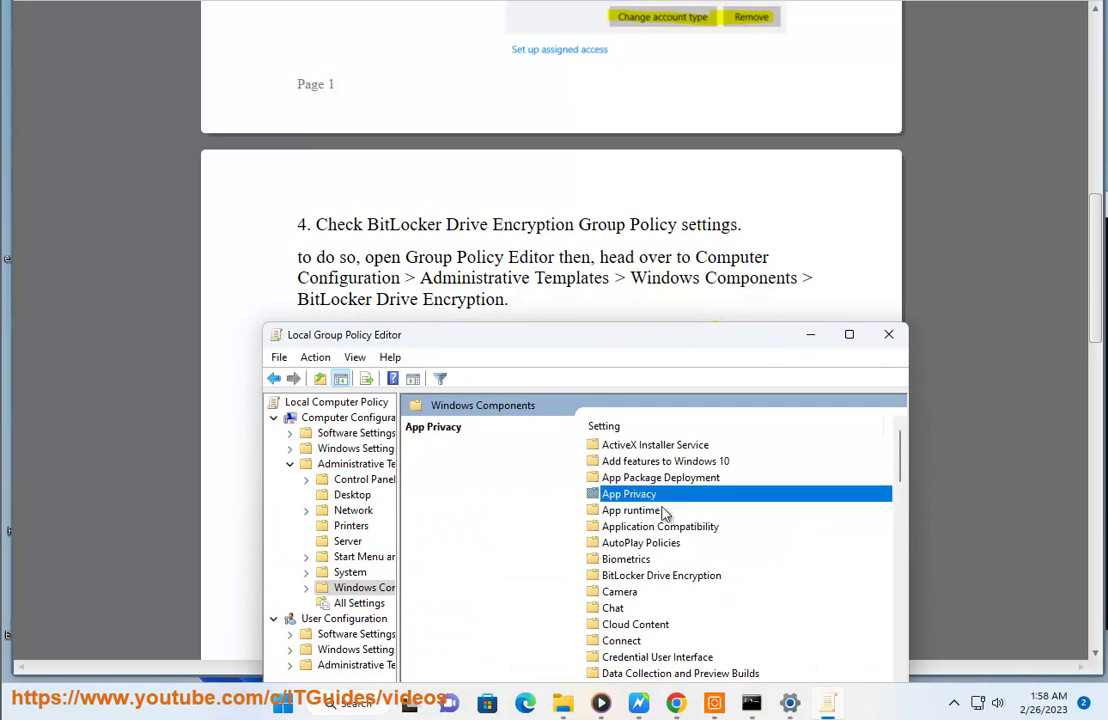
double_click(645, 576)
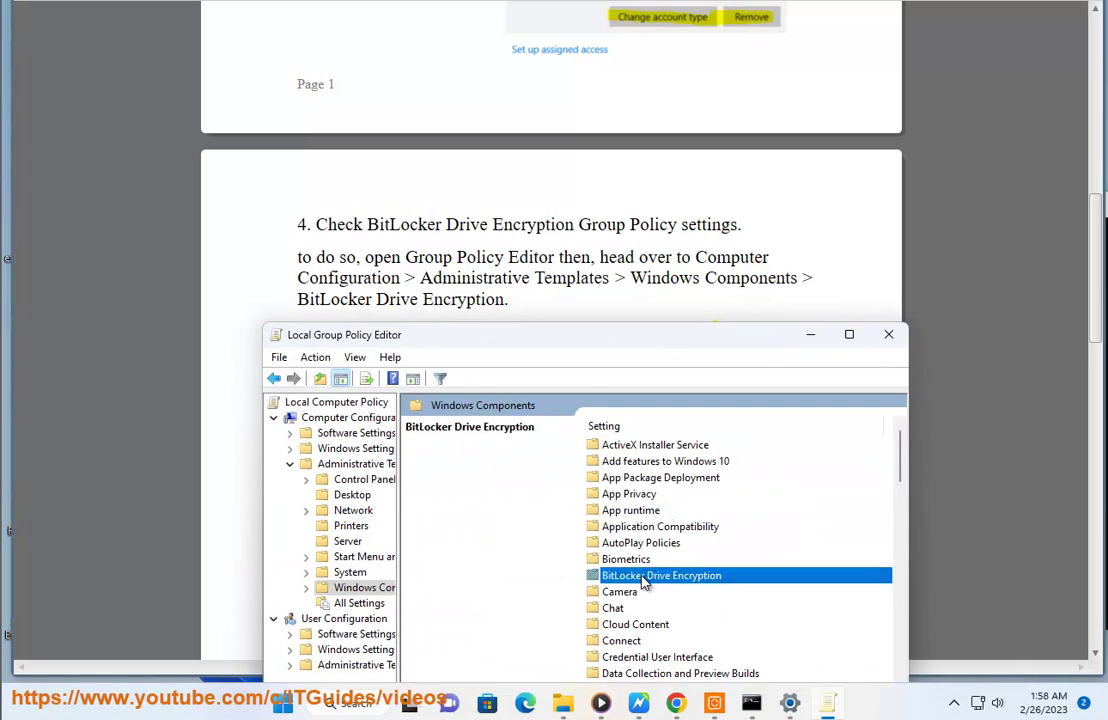
click(648, 494)
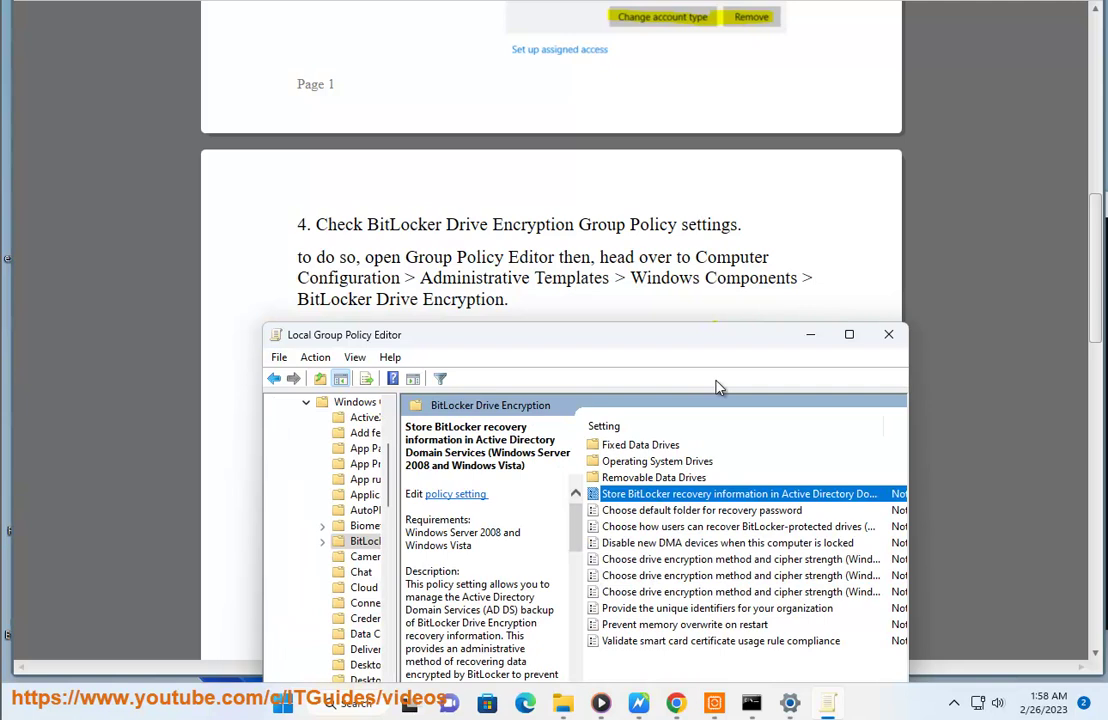
click(849, 336)
Examine the state of each policy listed in the BitLocker Drive Encryption folder
key(Down)
key(Down)
key(Down)
key(Down)
key(Down)
key(Down)
key(Down)
key(Down)
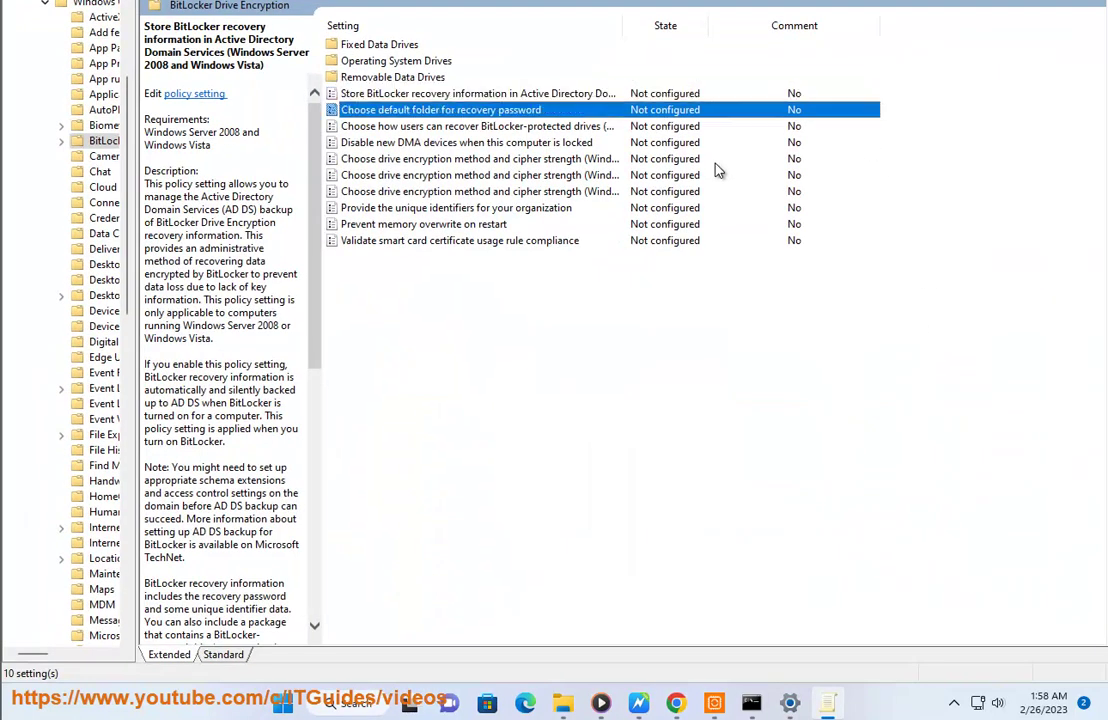
key(Down)
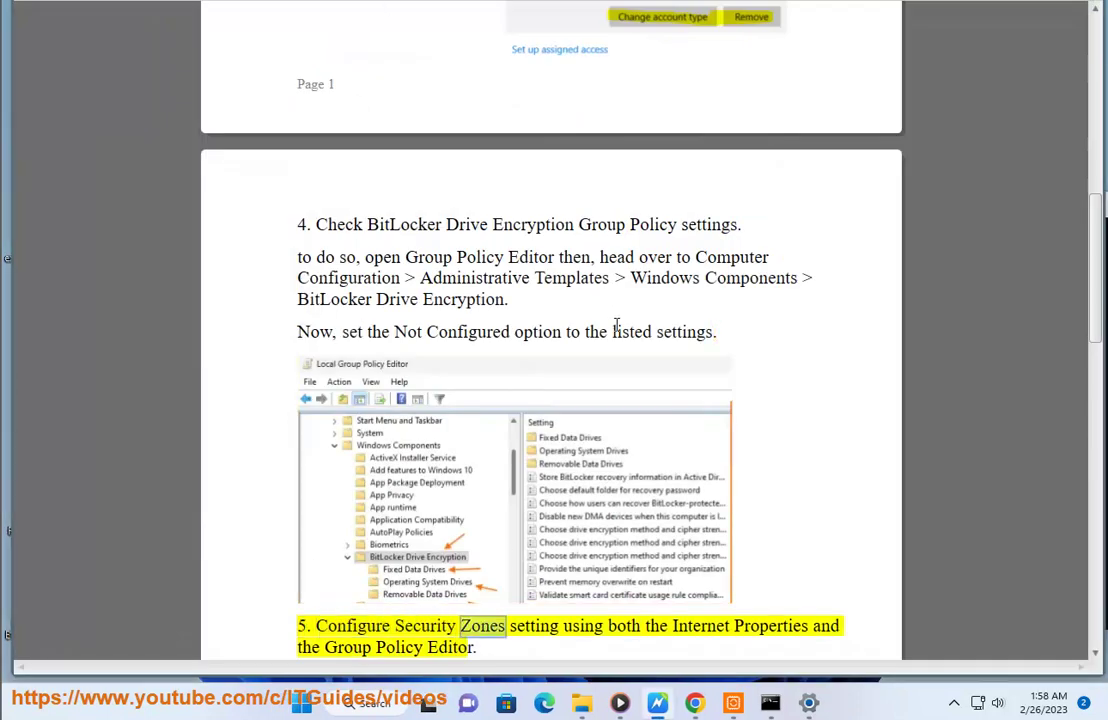
Consult the guide's Security Zones instructions, and open Internet Options by searching Windows for "INT"
scroll(620, 331, down, 1)
scroll(620, 331, down, 5)
scroll(405, 470, down, 3)
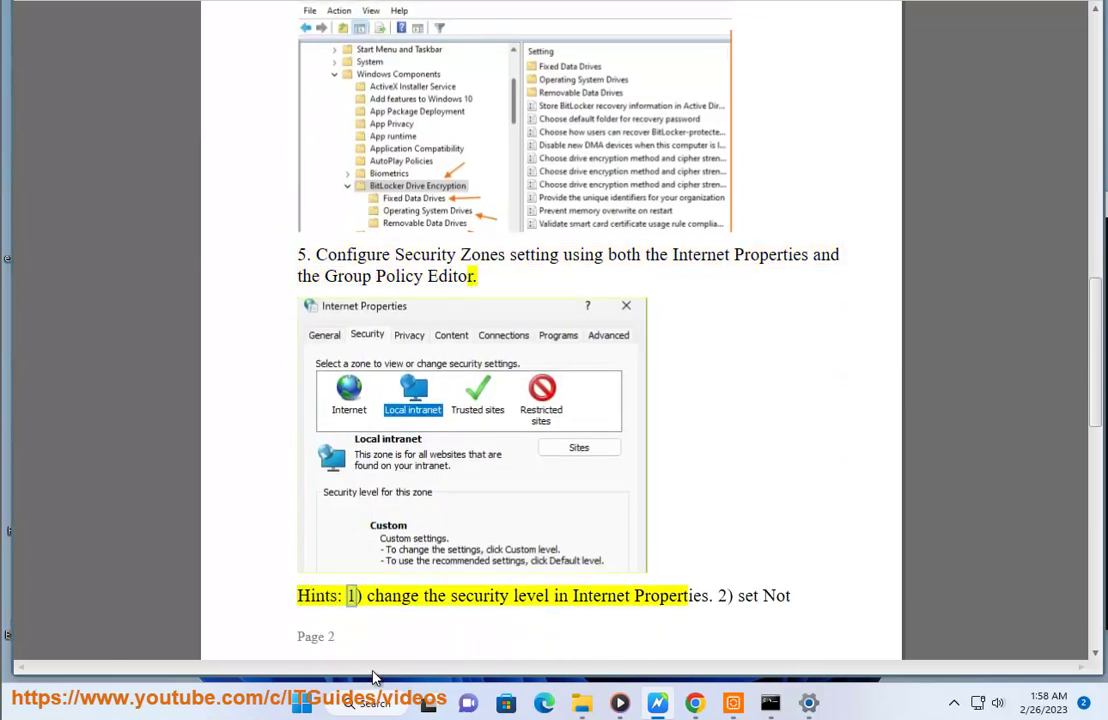
click(372, 703)
text(INT)
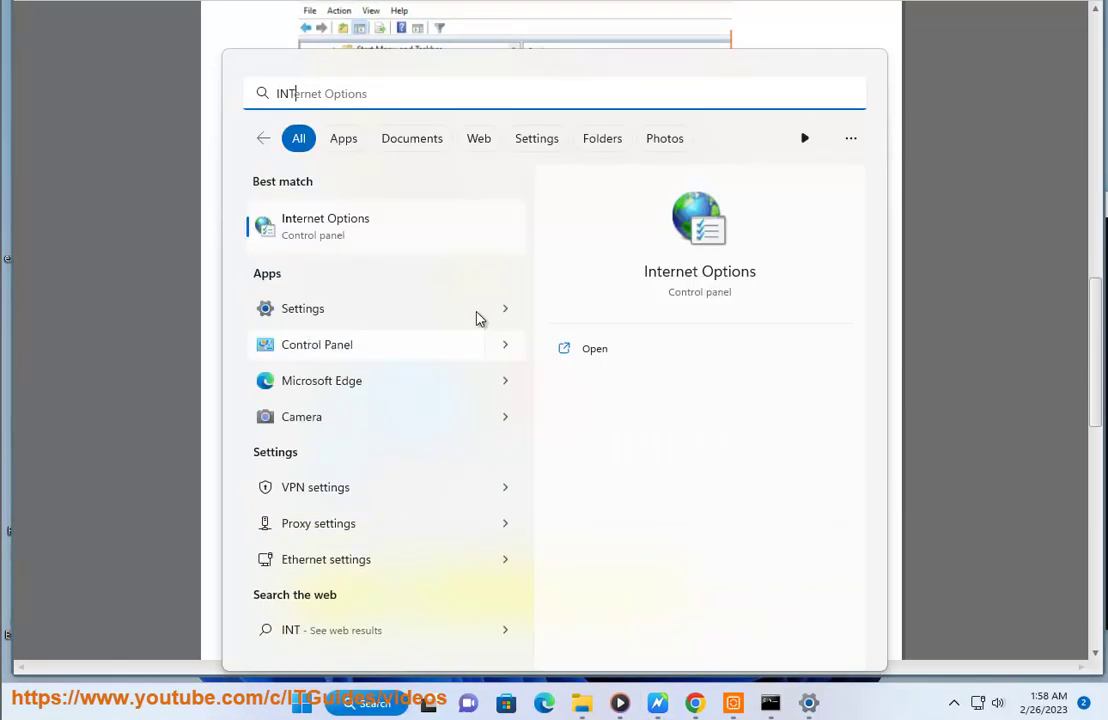
click(428, 232)
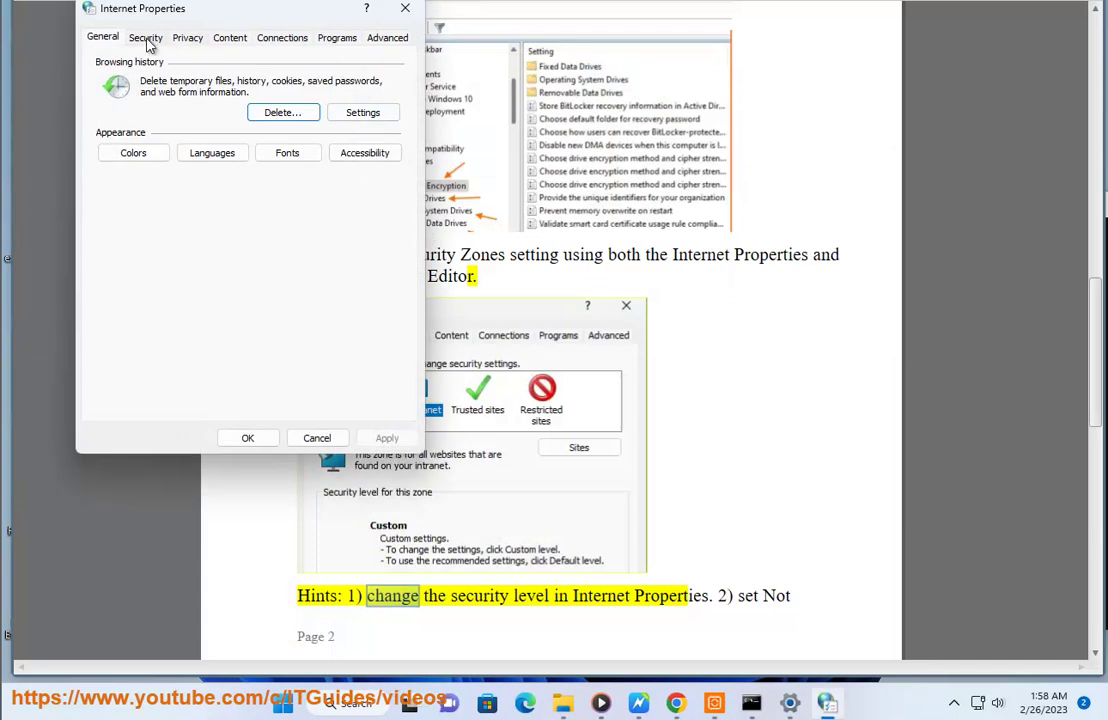
Show the Local intranet zone's security settings in Internet Properties, and move the dialog to uncover the guide's illustration
click(140, 38)
click(200, 107)
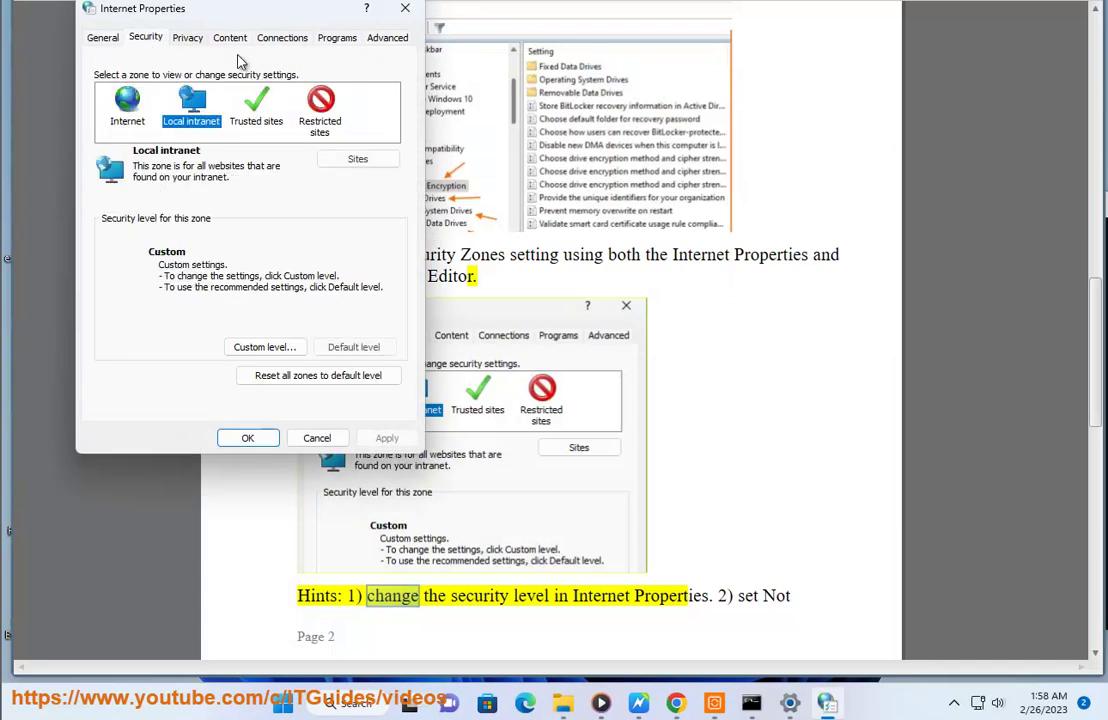
drag(272, 13, 843, 157)
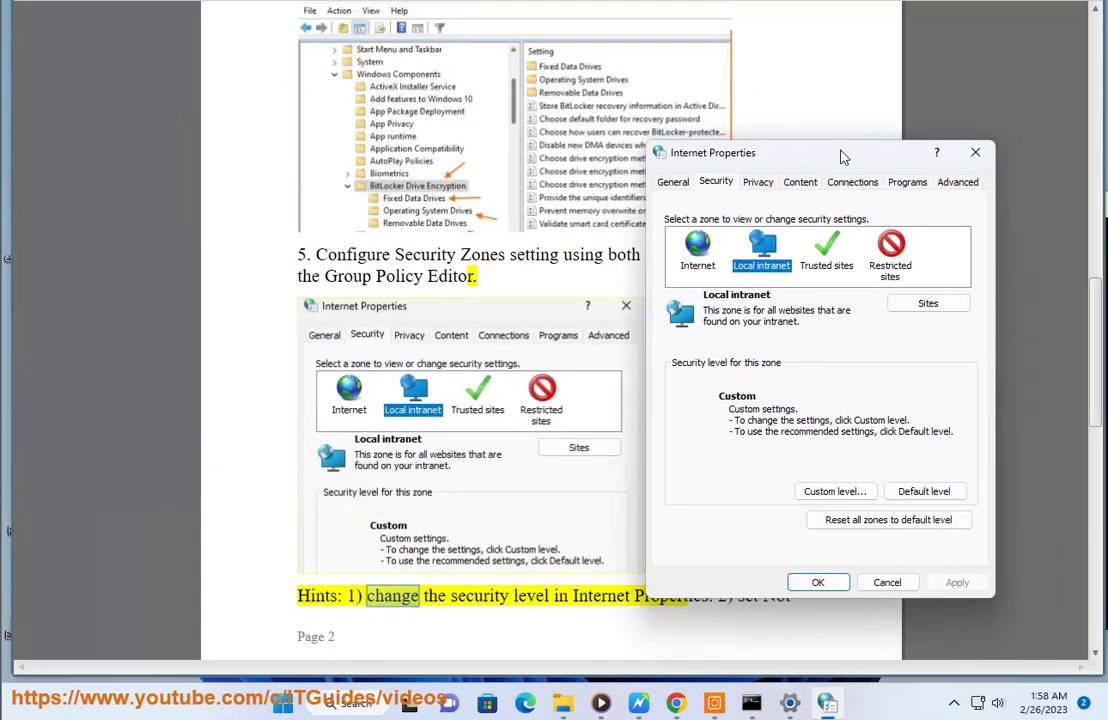
View the Local intranet zone's custom security level settings, and close Internet Properties without changing anything
click(838, 490)
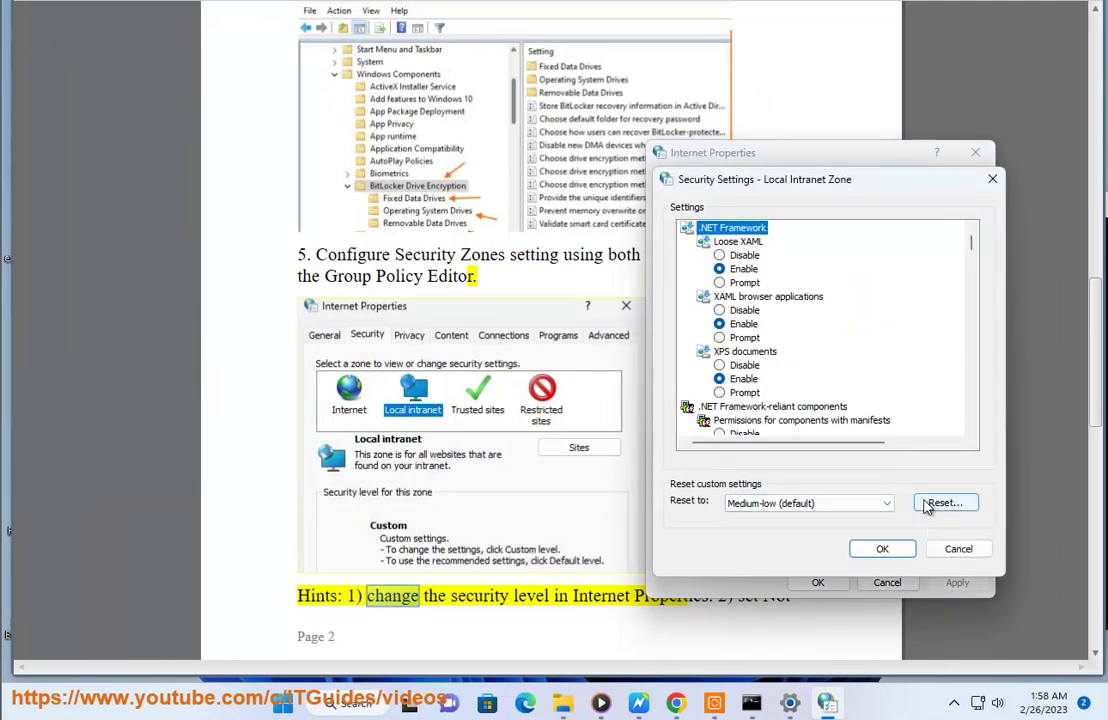
click(965, 549)
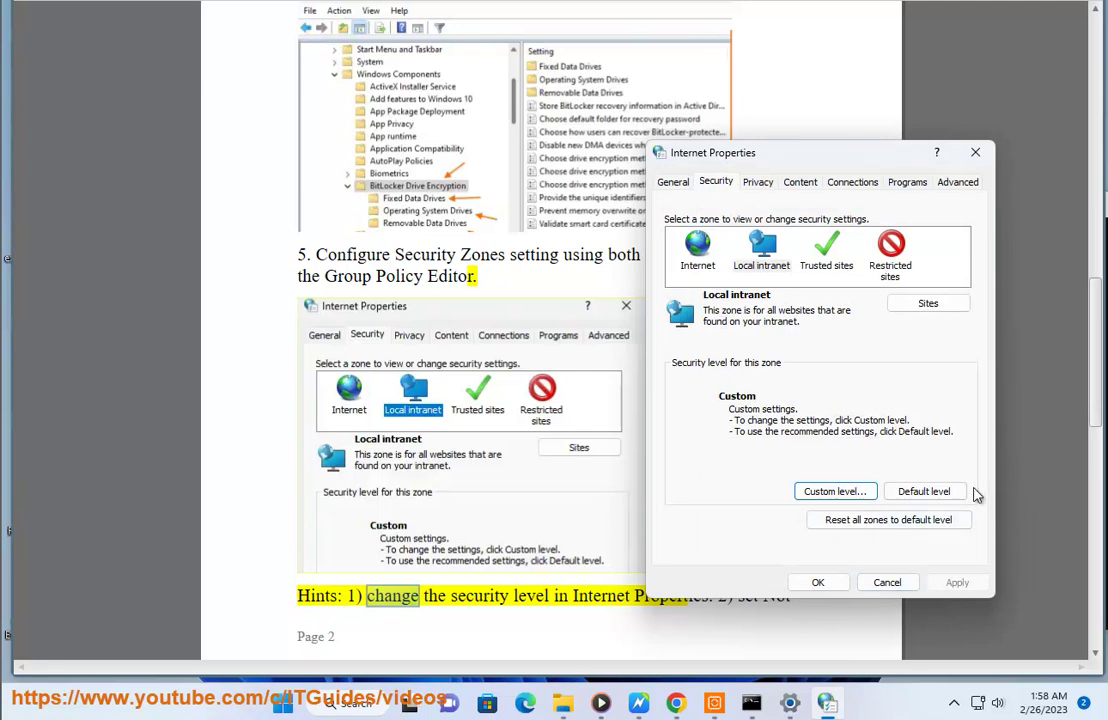
click(888, 582)
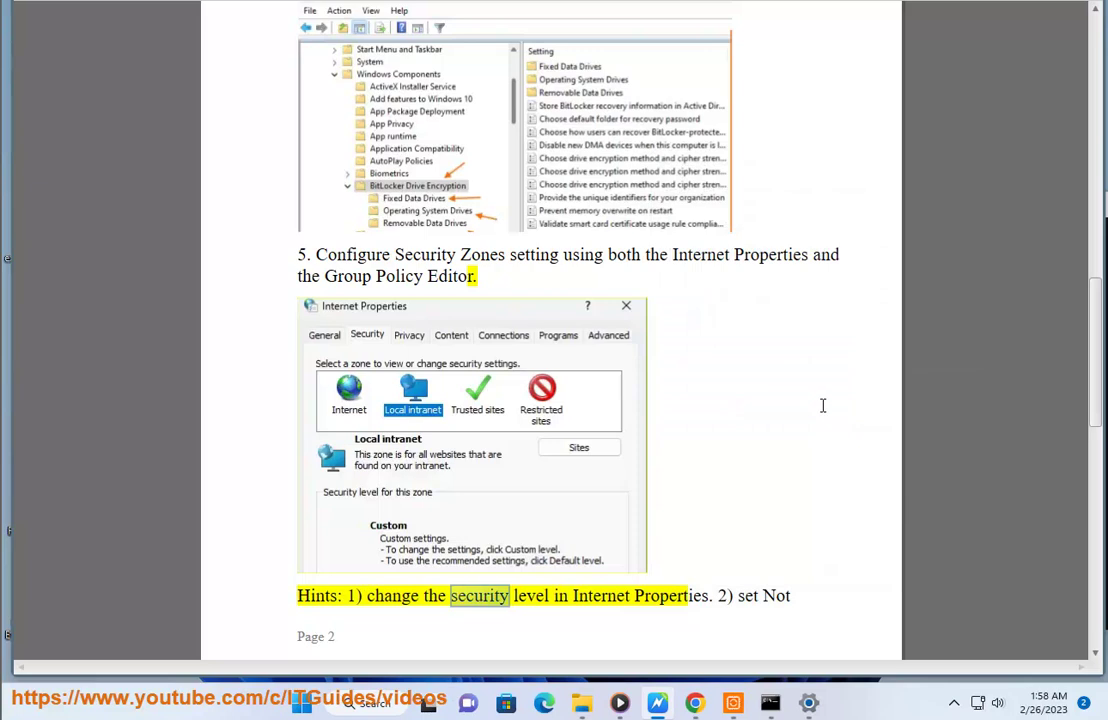
Consult the guide's hint on the Security Zones policy, and open the group policy editor by searching Windows for "GROU"
scroll(800, 400, down, 1)
scroll(800, 403, down, 2)
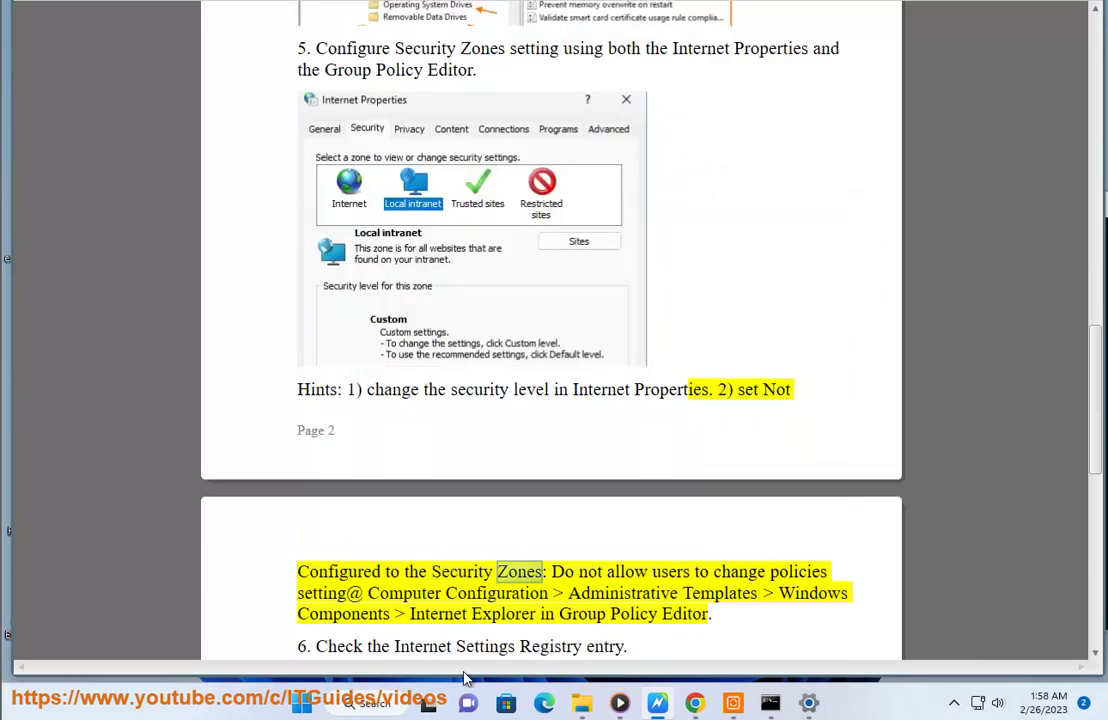
click(395, 698)
text(GROU)
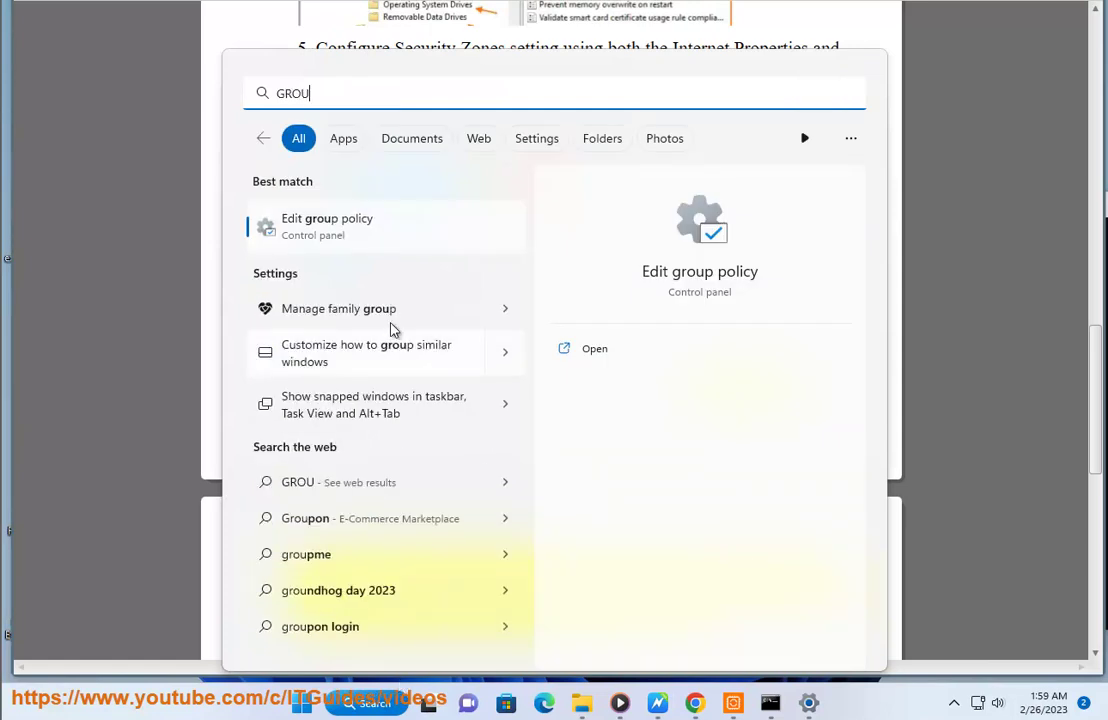
key(Return)
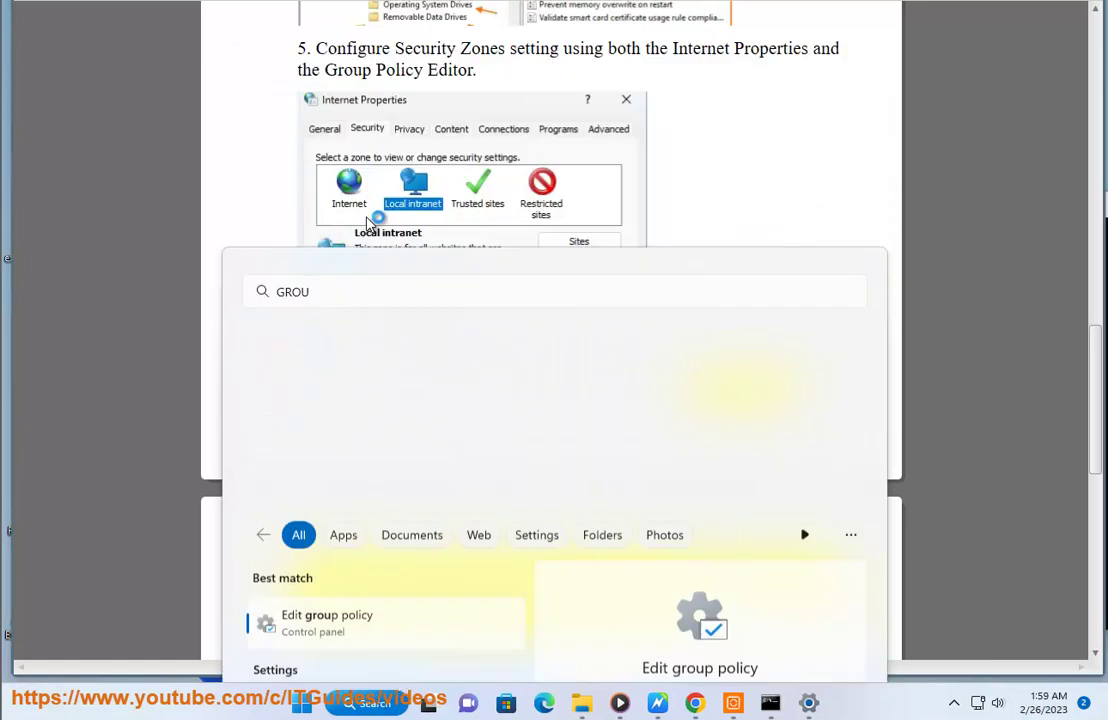
Browse to Computer Configuration > Administrative Templates > Windows Components > Internet Explorer in the Local Group Policy Editor
click(518, 186)
double_click(518, 186)
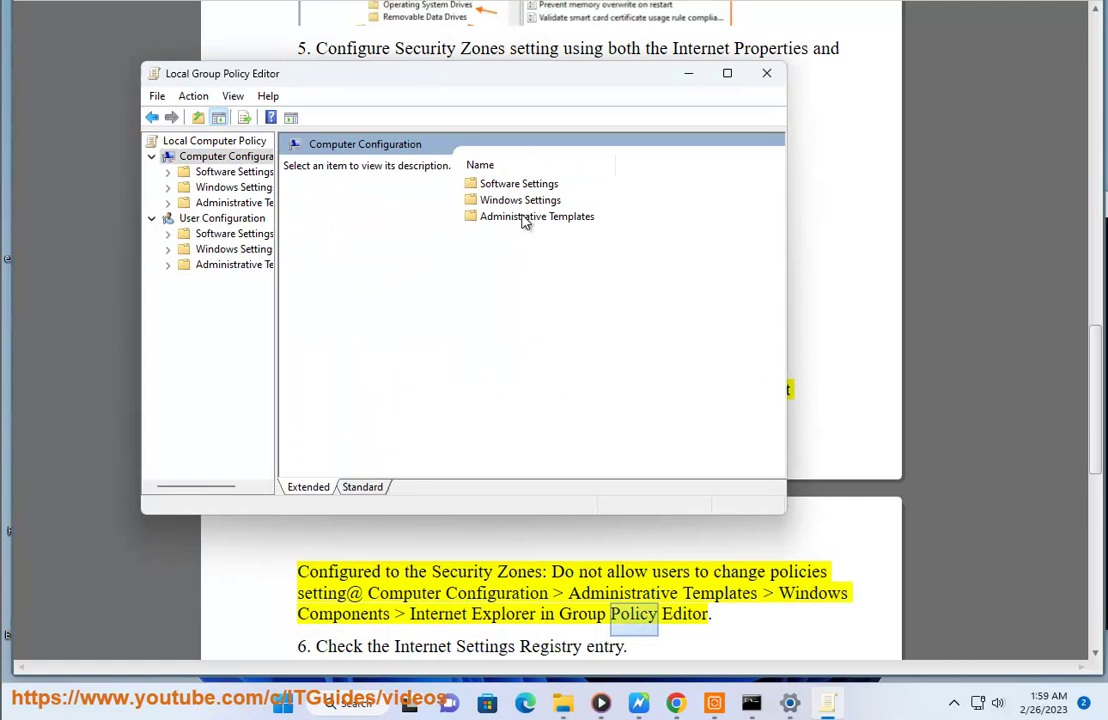
double_click(525, 216)
click(900, 610)
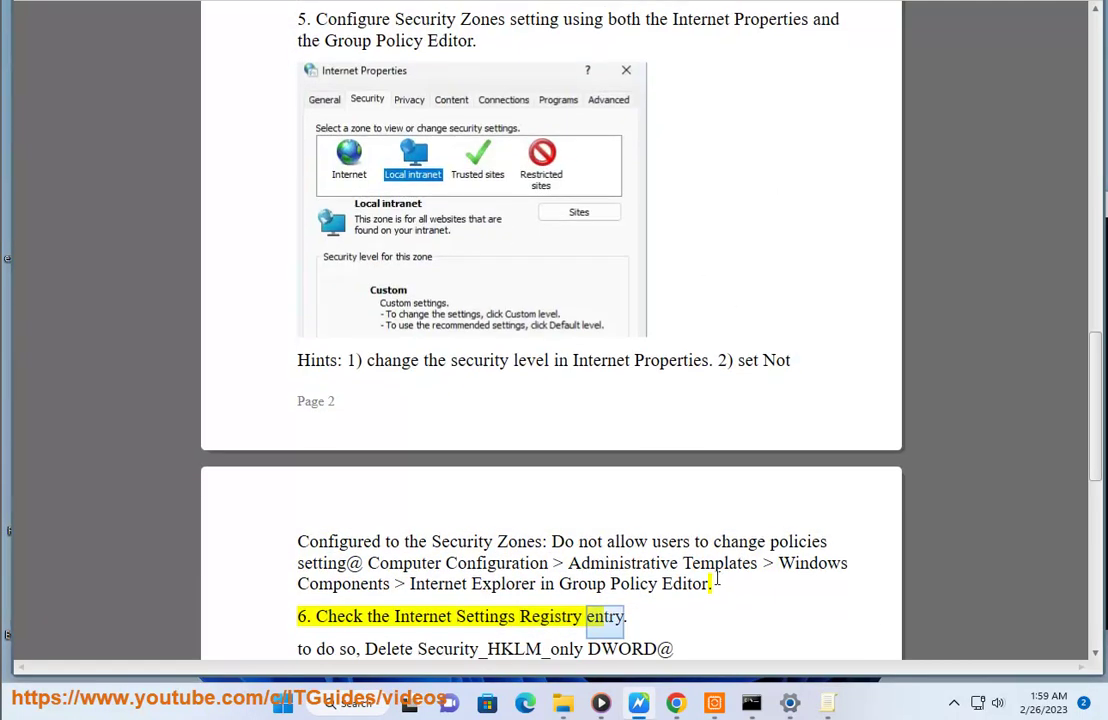
click(828, 703)
click(556, 300)
double_click(557, 304)
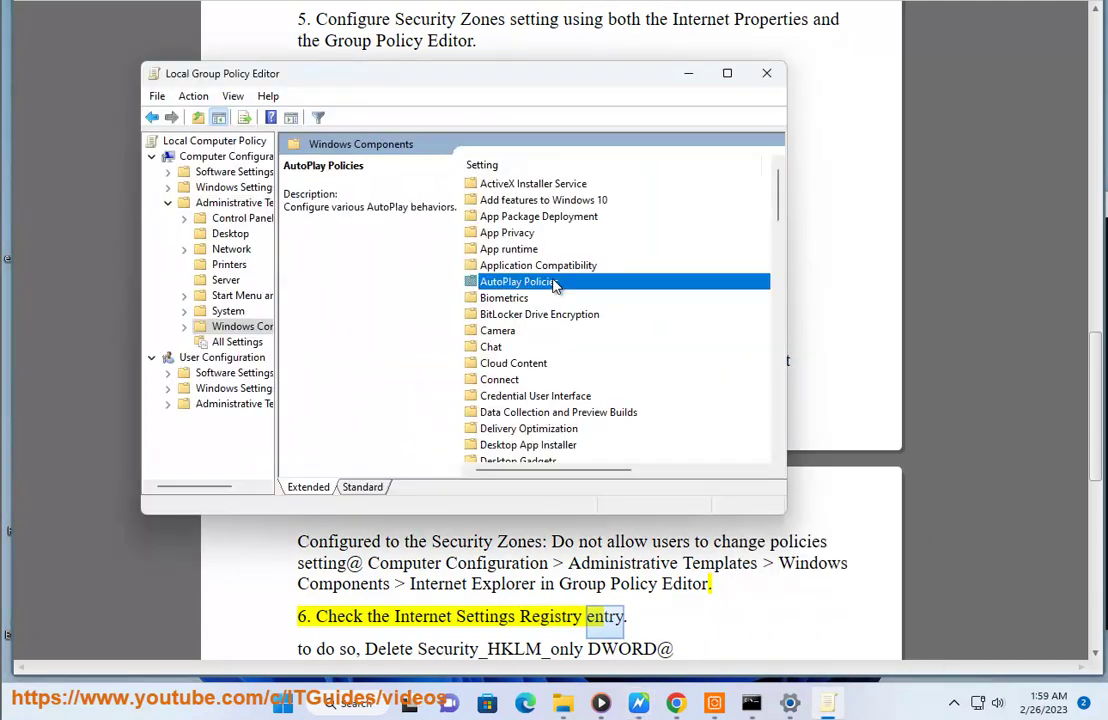
key(i)
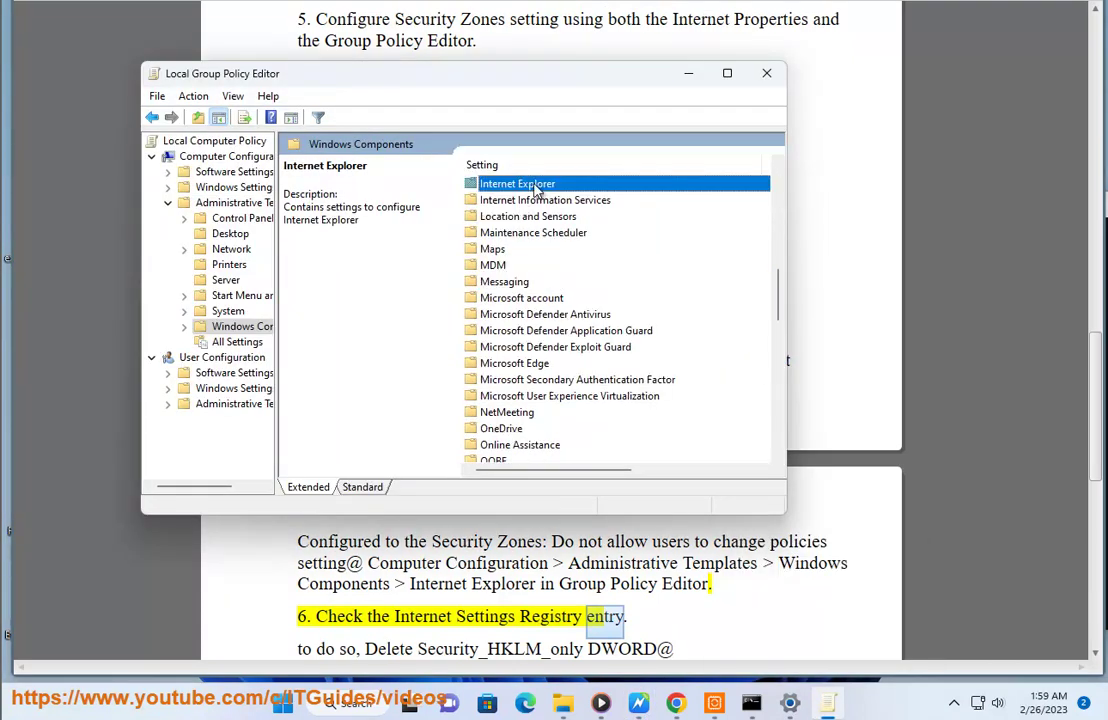
key(Return)
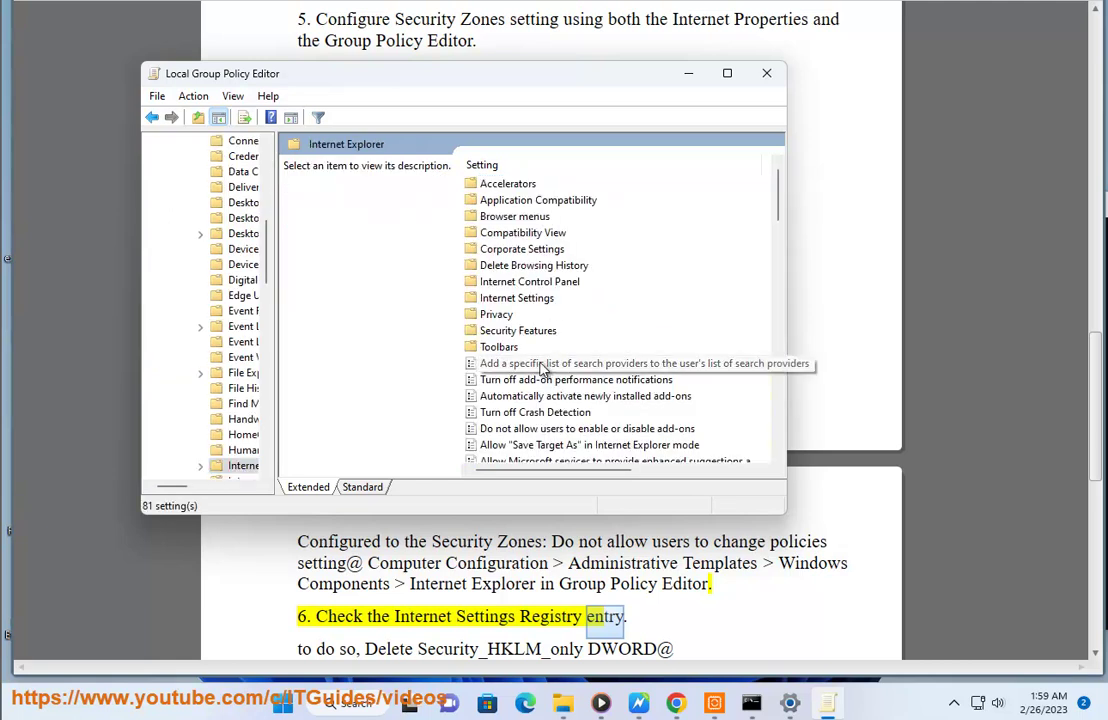
Look through the Internet Explorer policies for the Security Zones settings
click(537, 397)
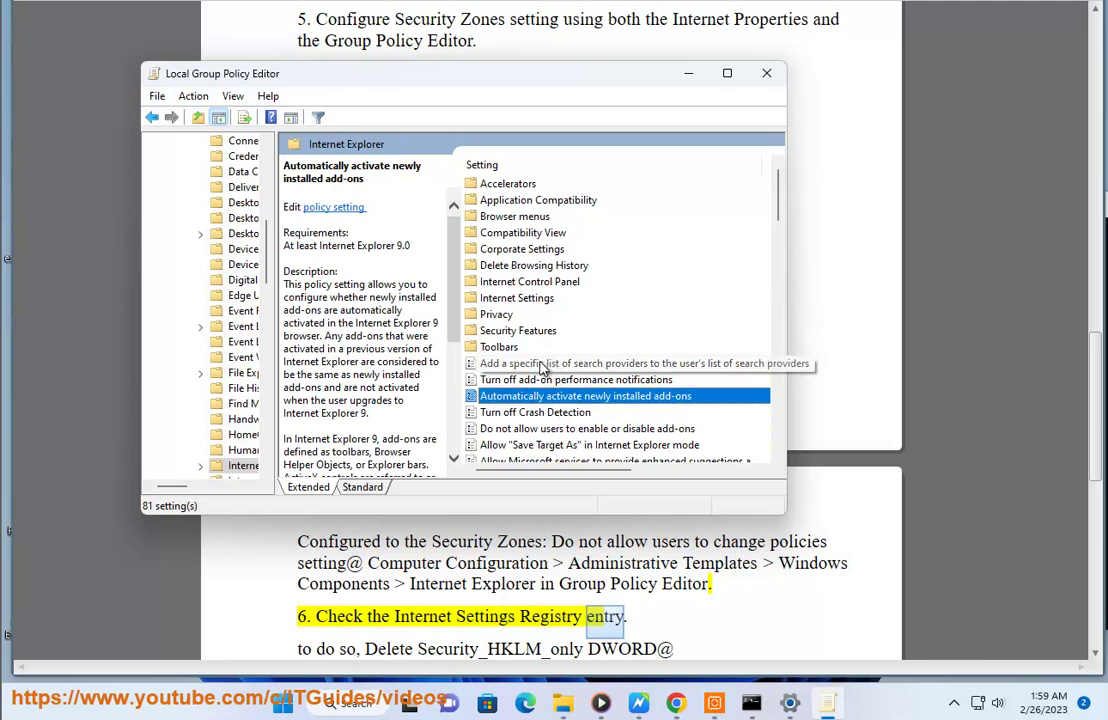
scroll(540, 367, down, 5)
click(565, 184)
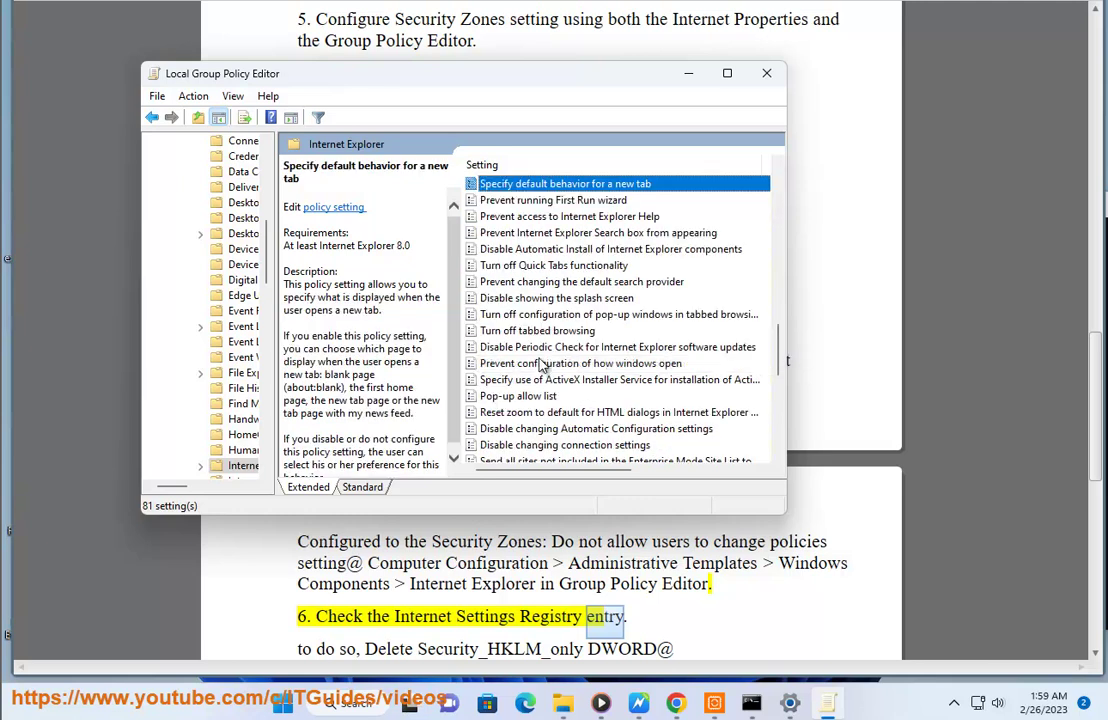
click(578, 380)
scroll(560, 340, down, 6)
click(565, 184)
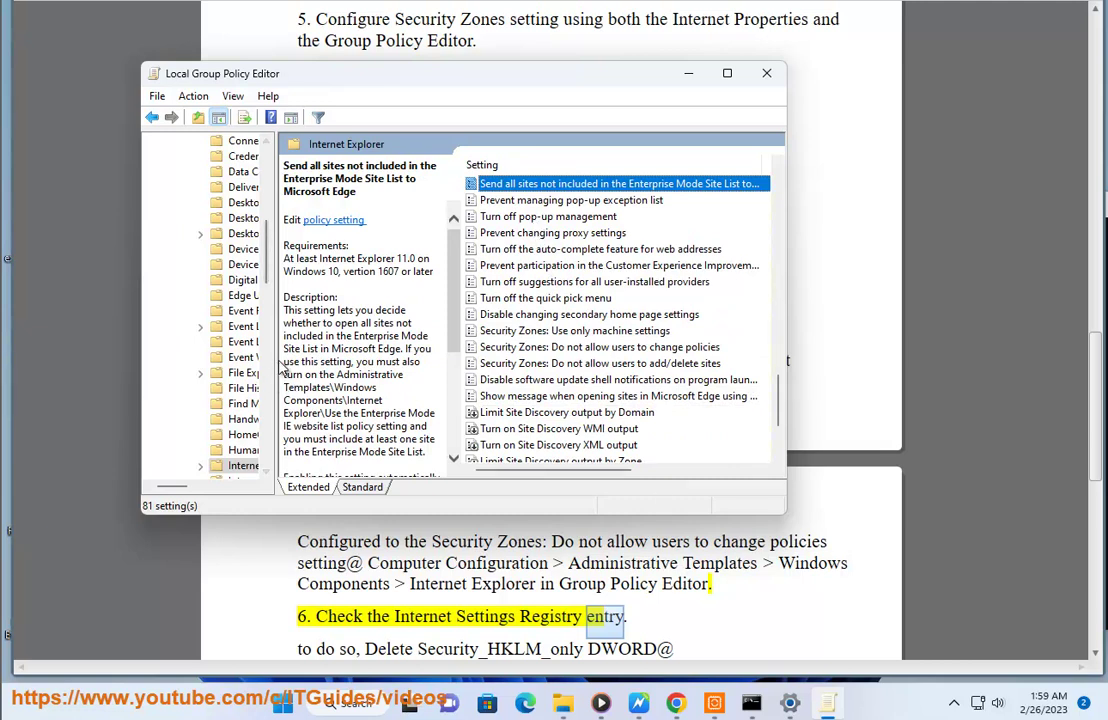
Widen the policy editor's folder tree and look through the folders listed after Internet Explorer
drag(272, 362, 390, 355)
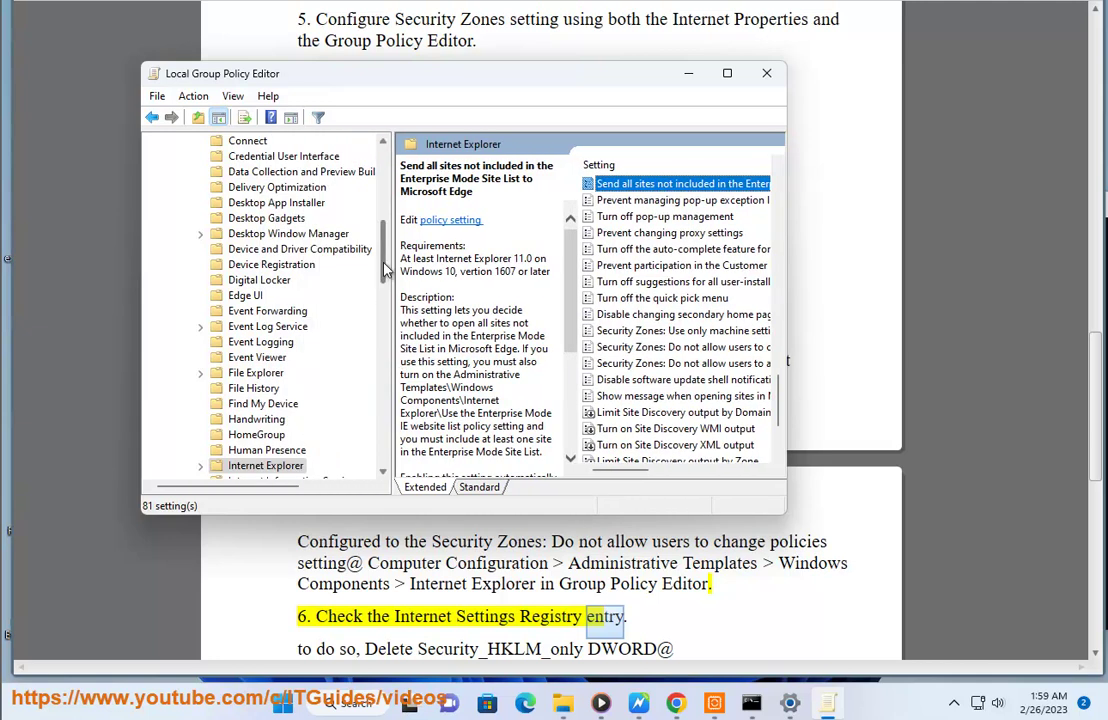
scroll(390, 352, down, 8)
scroll(390, 355, down, 2)
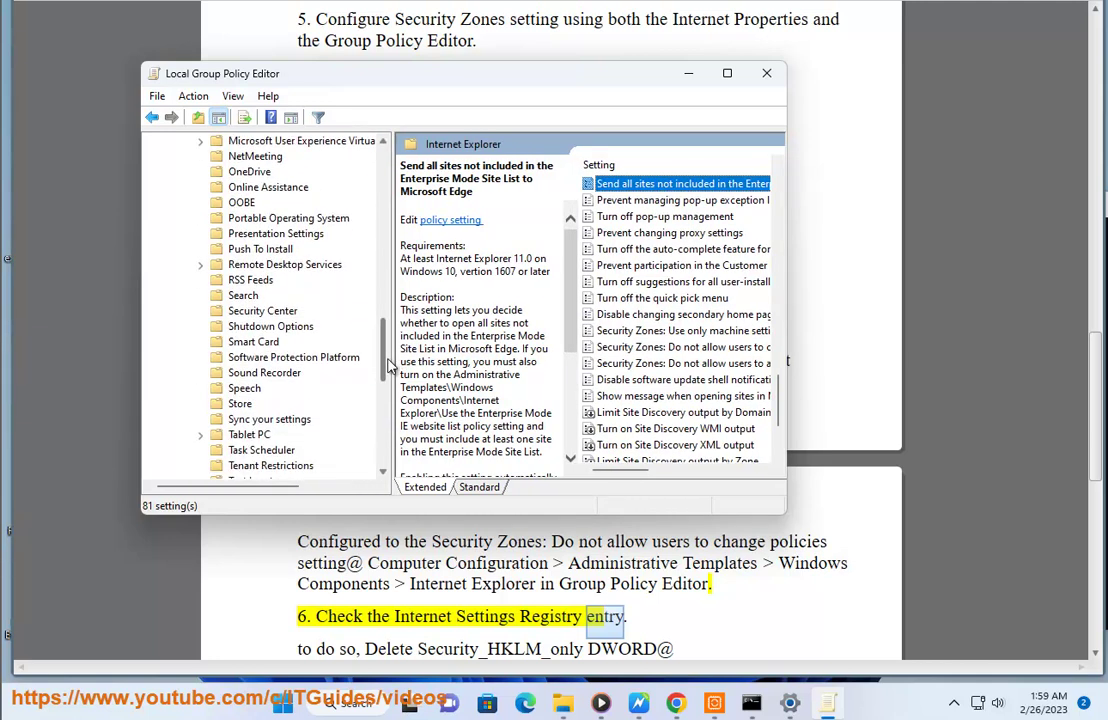